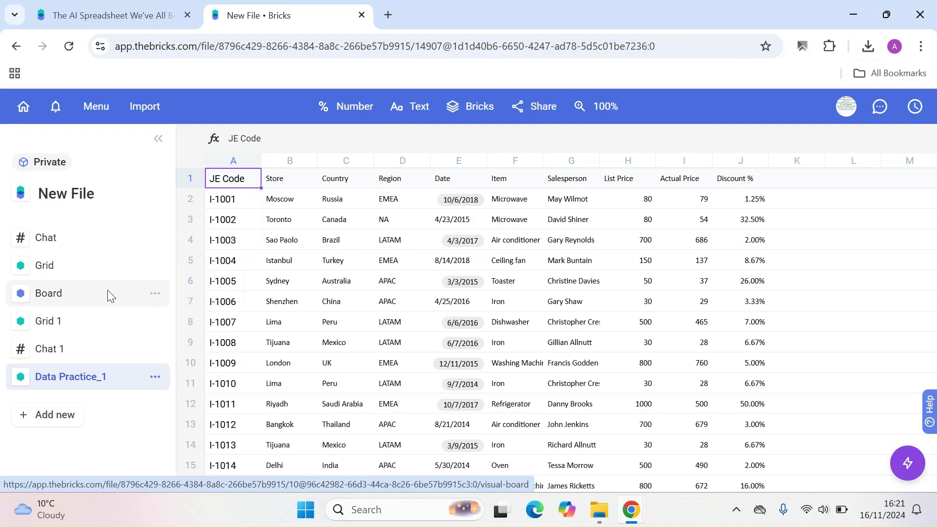
- Visit the Bricks landing page, return to the spreadsheet, and browse the new-page options without adding one
click(105, 12)
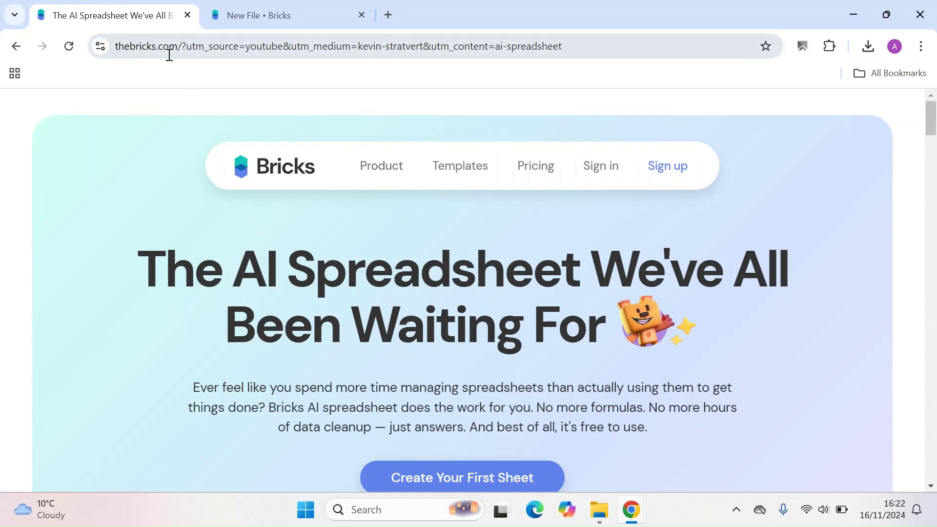
click(261, 10)
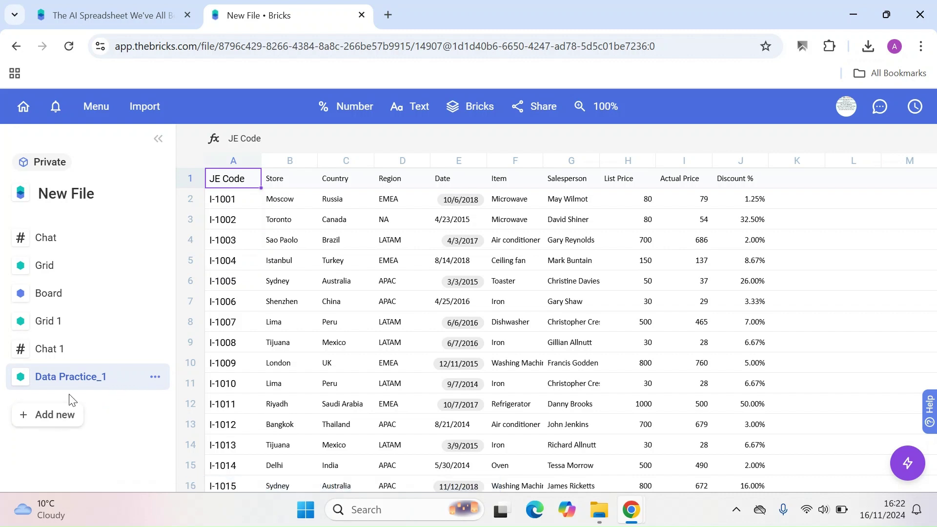
click(53, 416)
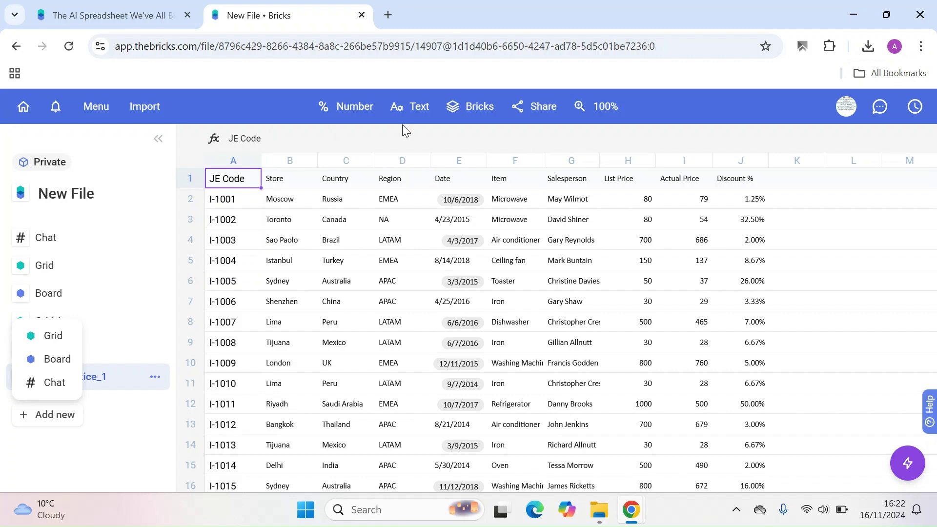
click(57, 391)
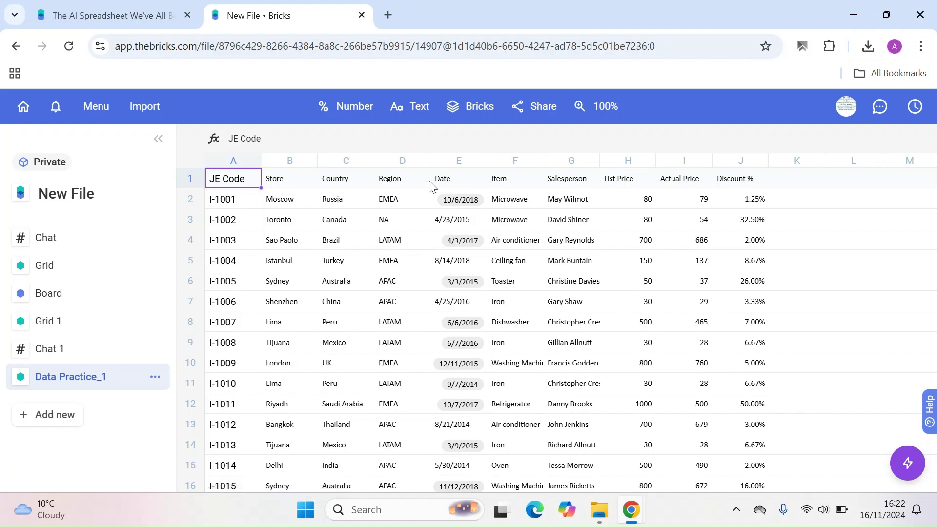
scroll(791, 310, down, 5)
scroll(830, 322, up, 5)
- Ask the AI for a list of salespeople ranked from highest to lowest sales
click(907, 462)
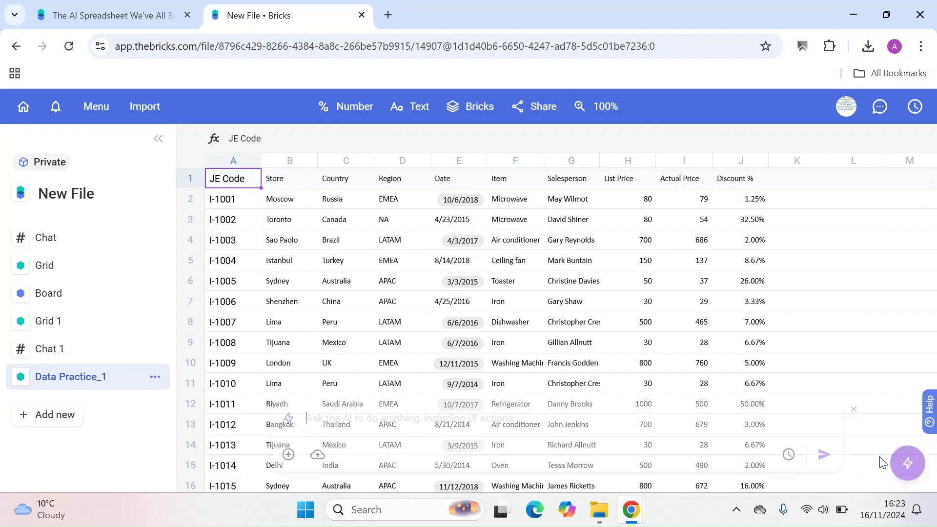
click(547, 416)
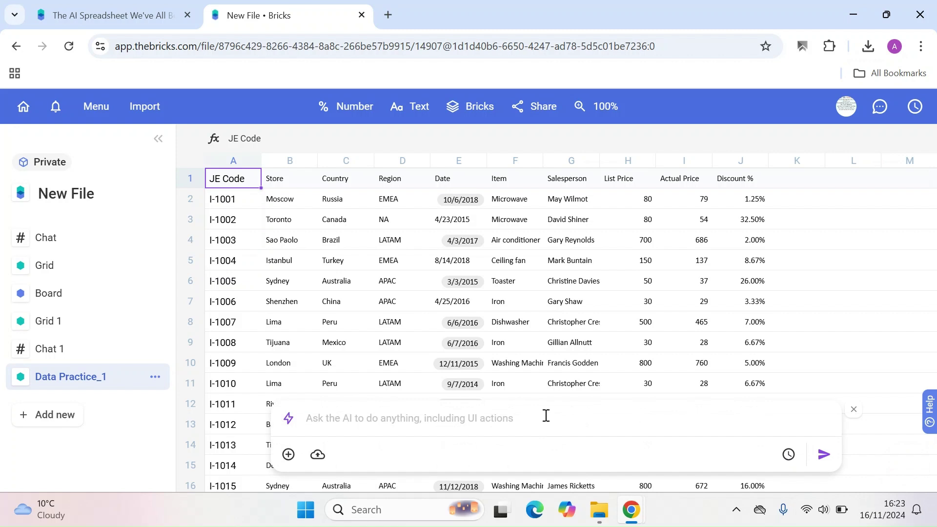
text(Give )
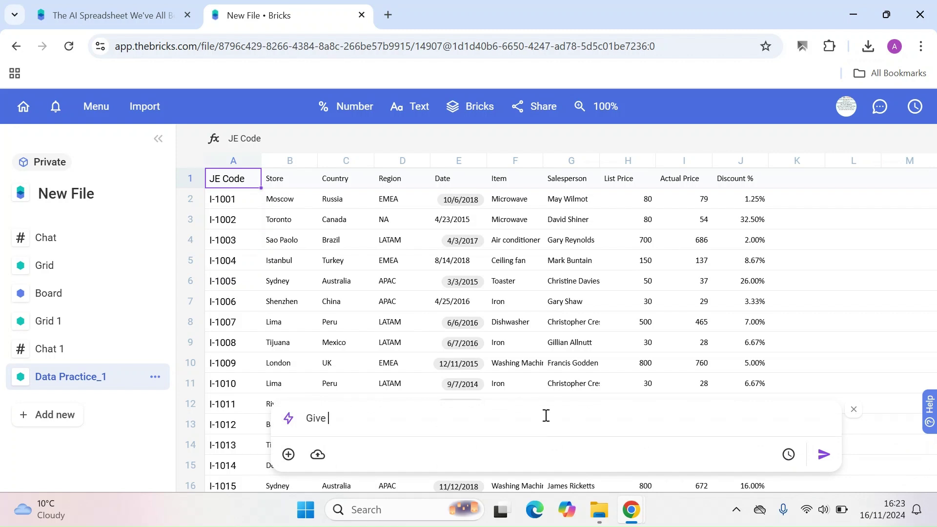
text(me a list of th e)
text(nd)
key(BackSpace)
key(BackSpace)
key(BackSpace)
text(e top 5 sales)
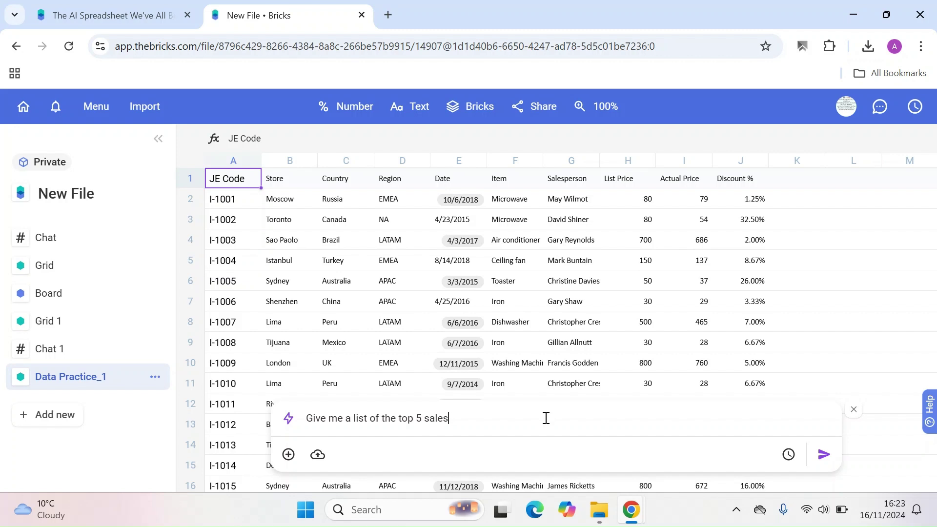
key(BackSpace)
key(BackSpace)
key(BackSpace)
key(BackSpace)
key(BackSpace)
key(BackSpace)
key(BackSpace)
key(BackSpace)
key(BackSpace)
key(BackSpace)
key(BackSpace)
key(BackSpace)
key(BackSpace)
key(BackSpace)
key(BackSpace)
key(BackSpace)
text(from h)
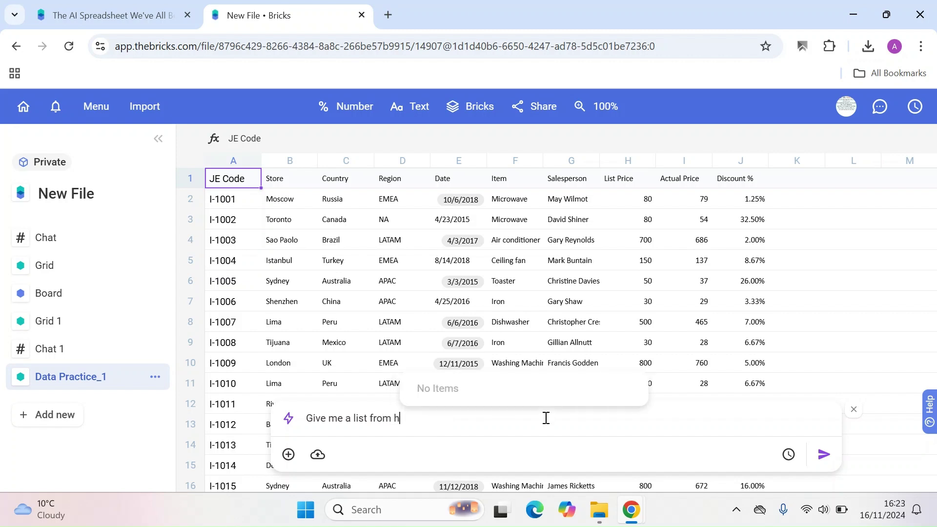
text(ighes to )
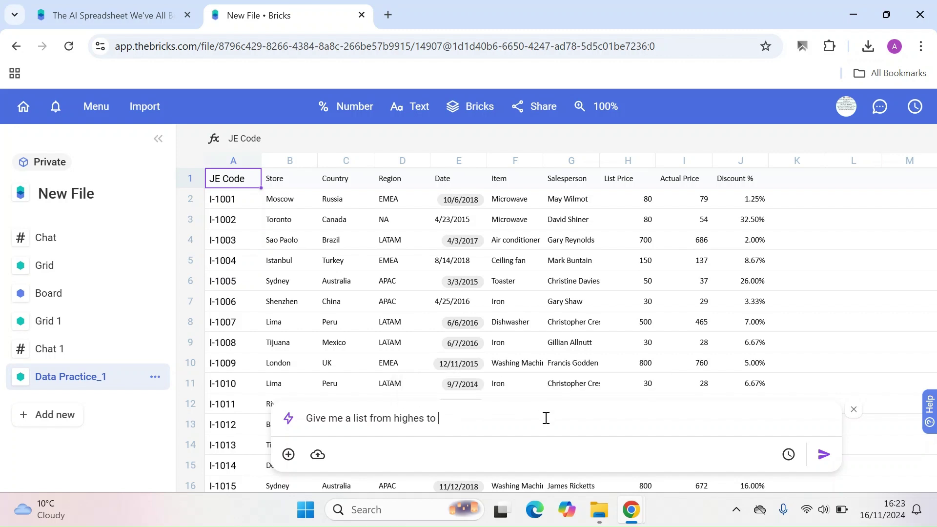
text(lowest)
right_click(406, 418)
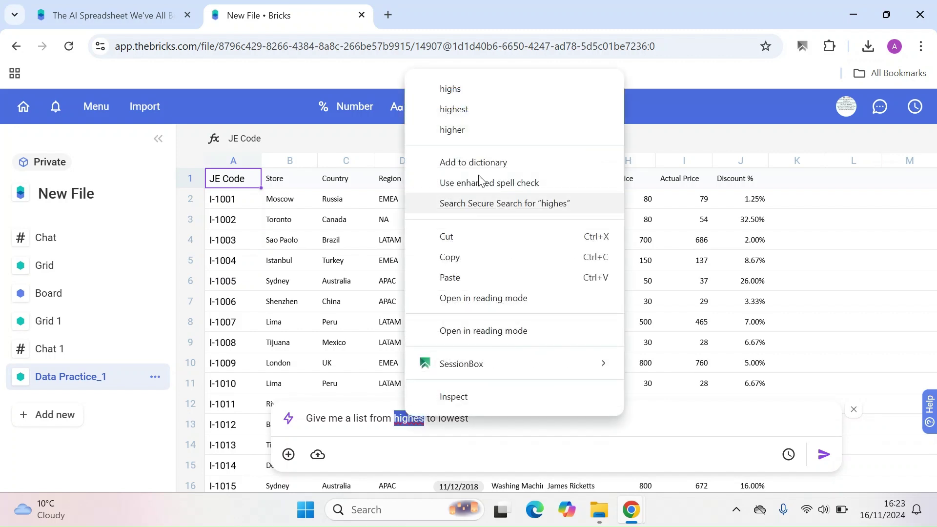
click(454, 109)
click(495, 418)
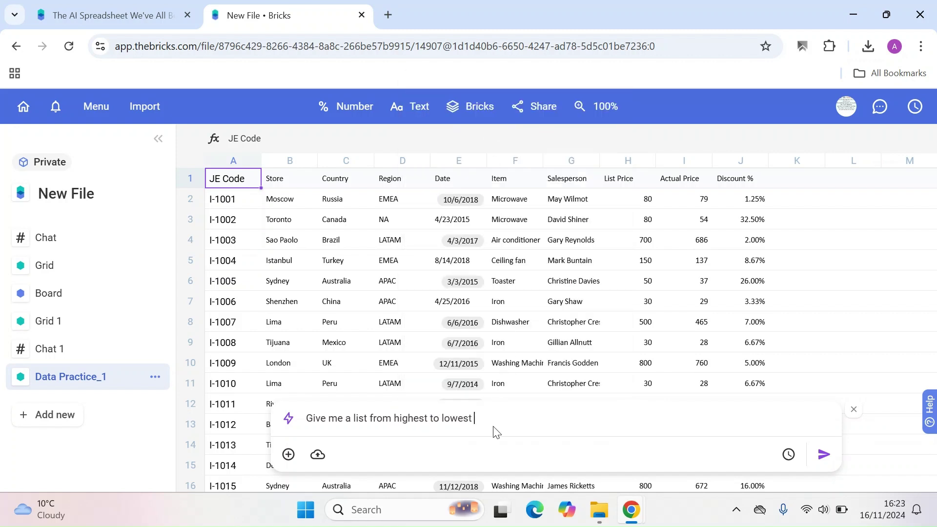
text(t sales person)
key(Return)
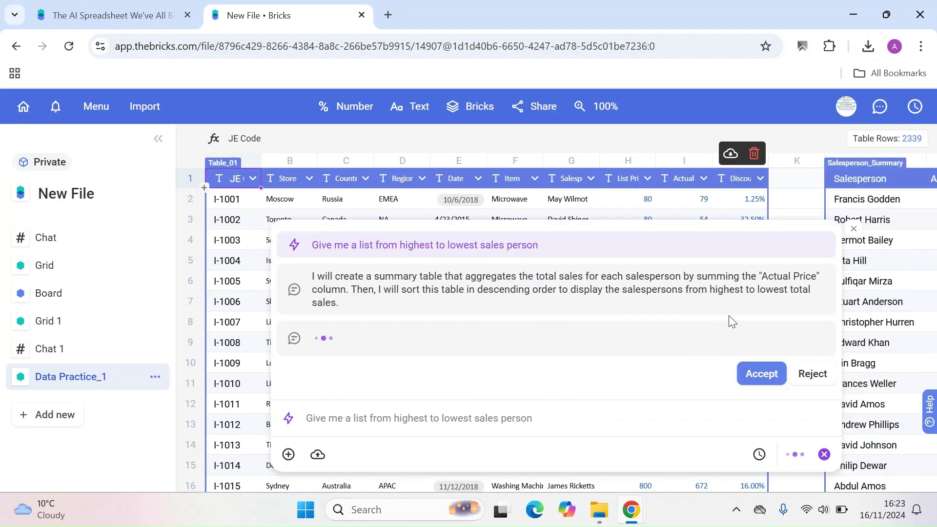
- Accept the sorted Salesperson_Summary table, review it, and select empty cell P8
click(760, 375)
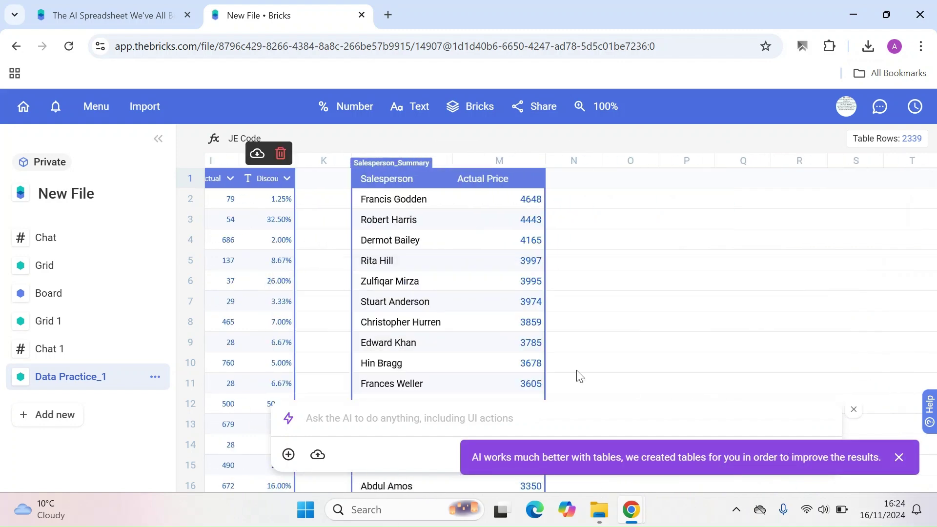
scroll(585, 287, down, 3)
scroll(585, 288, down, 10)
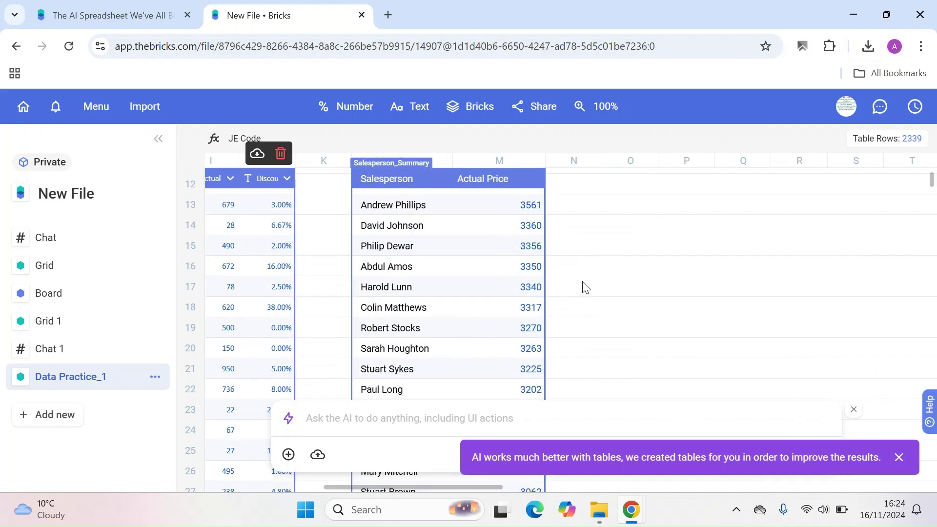
scroll(585, 288, down, 2)
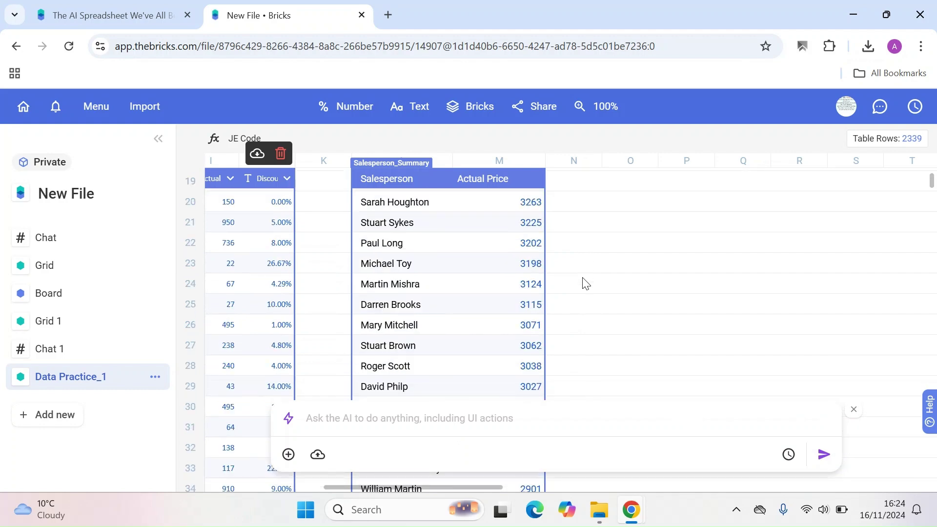
scroll(630, 317, down, 20)
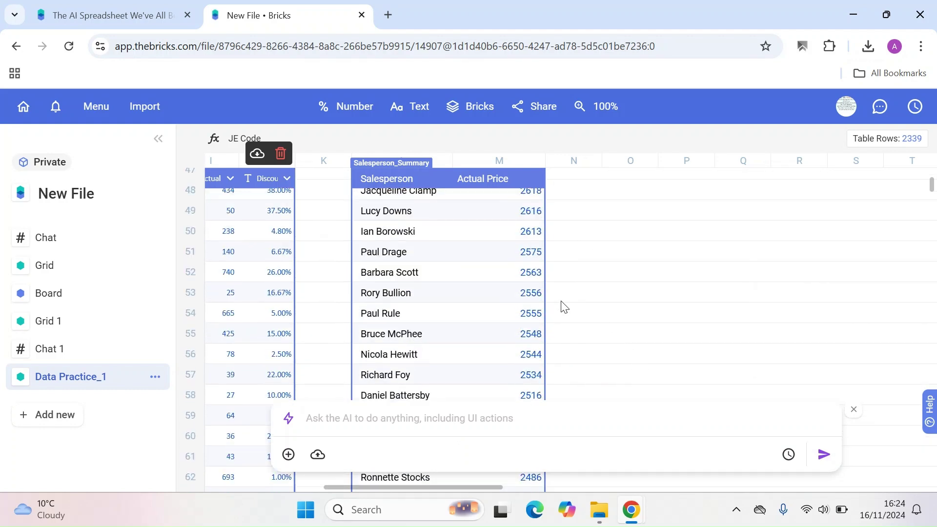
scroll(539, 296, up, 20)
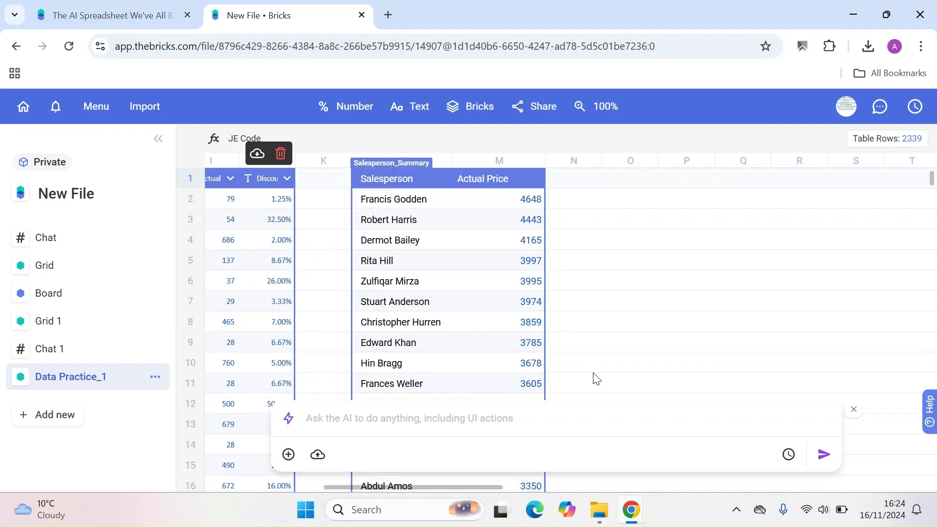
click(609, 419)
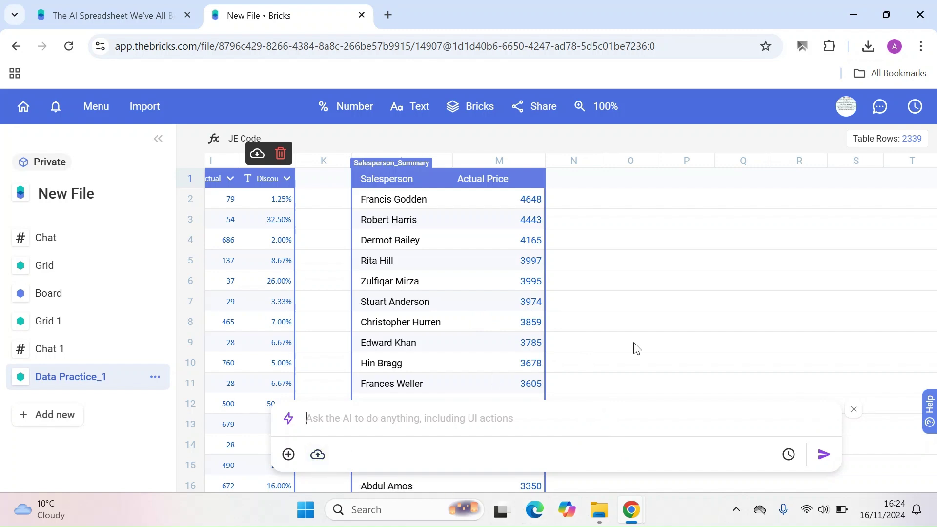
click(680, 326)
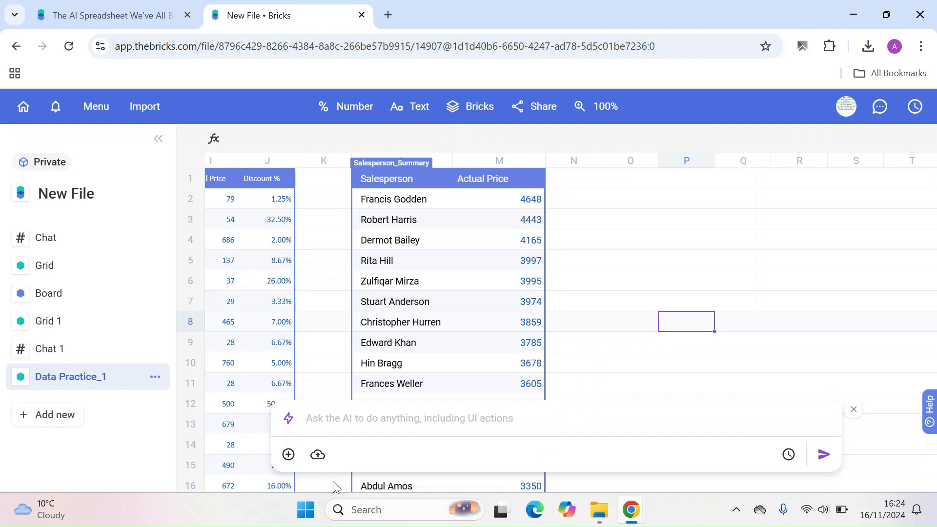
drag(350, 485, 231, 487)
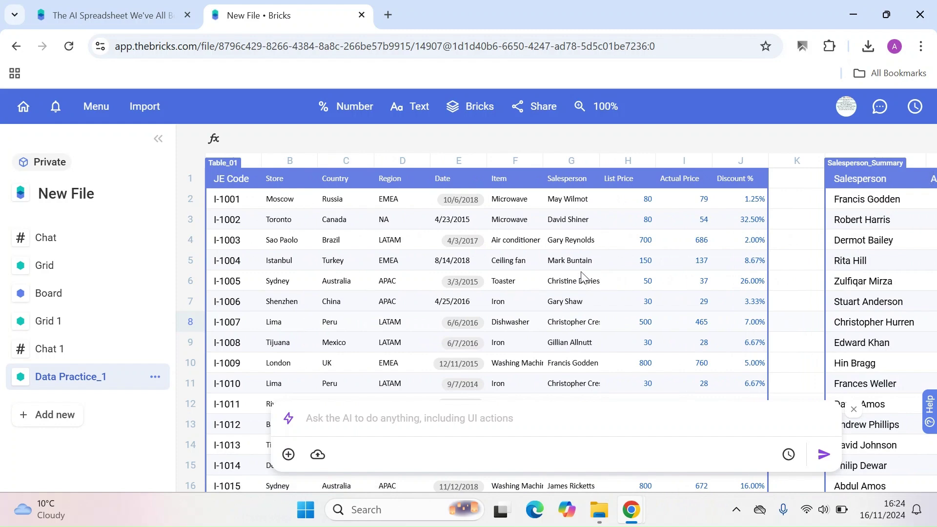
scroll(752, 224, down, 4)
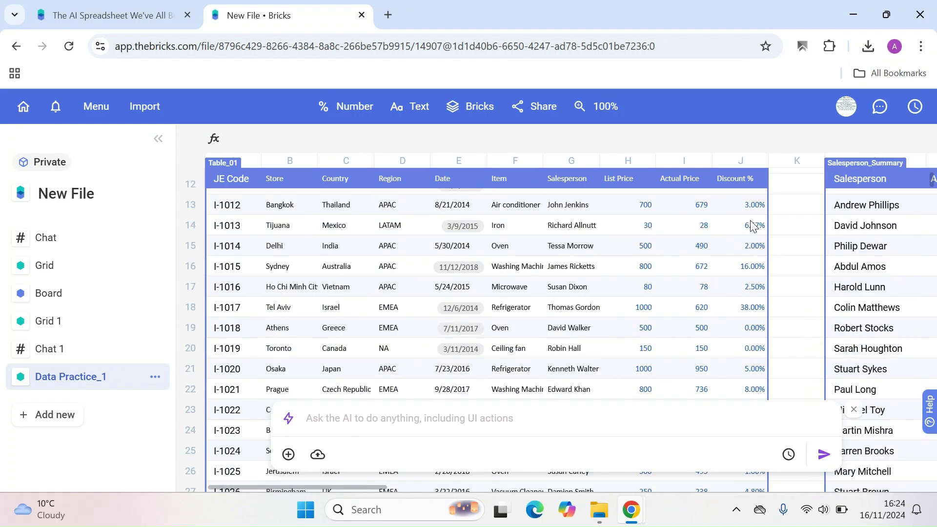
scroll(752, 225, down, 8)
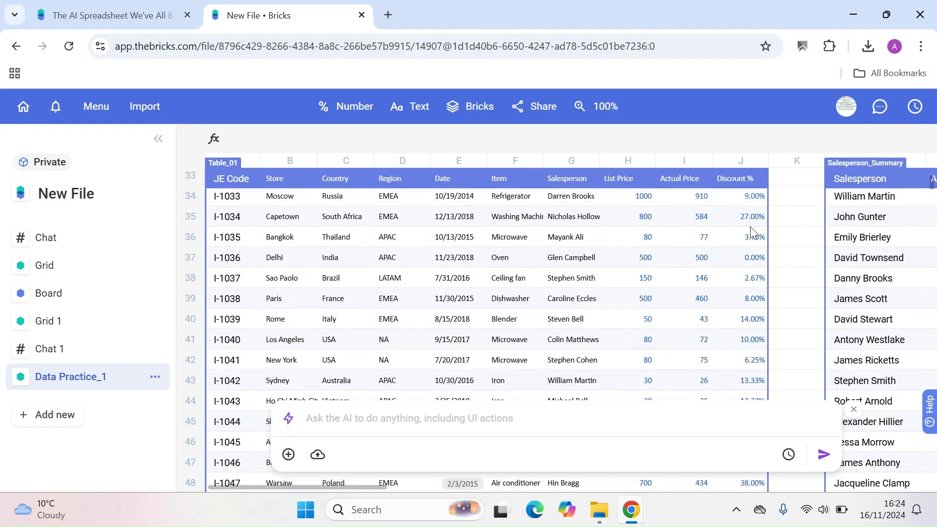
scroll(751, 229, up, 12)
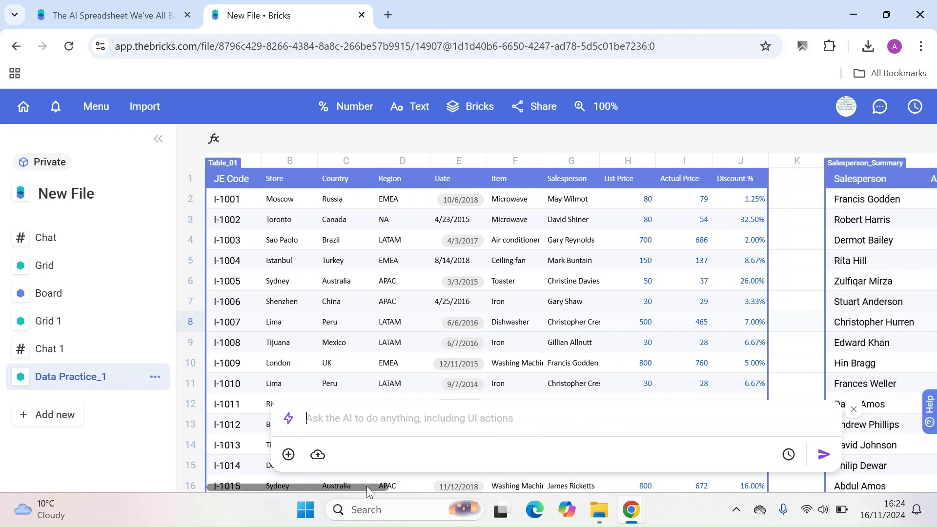
drag(368, 486, 421, 480)
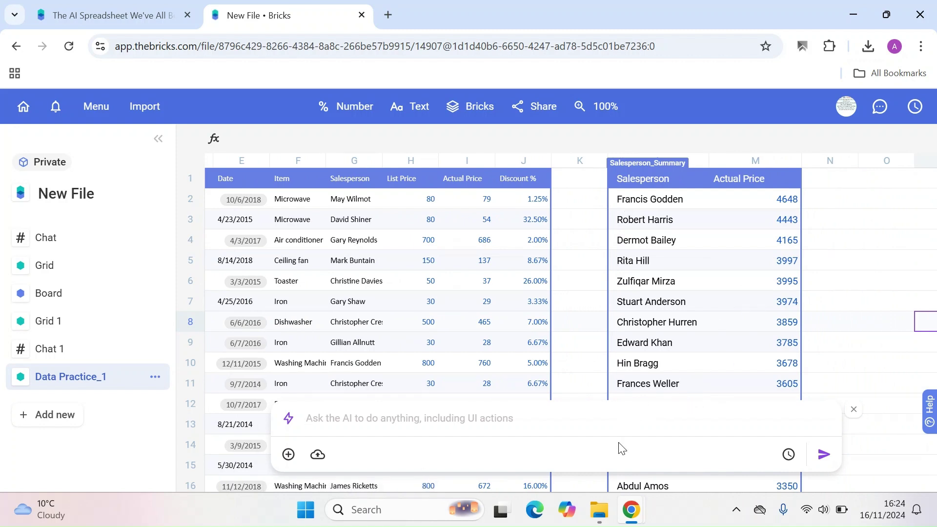
- Finish the request's 'from salespersons' phrase, correcting the spelling to salespersons
text(from )
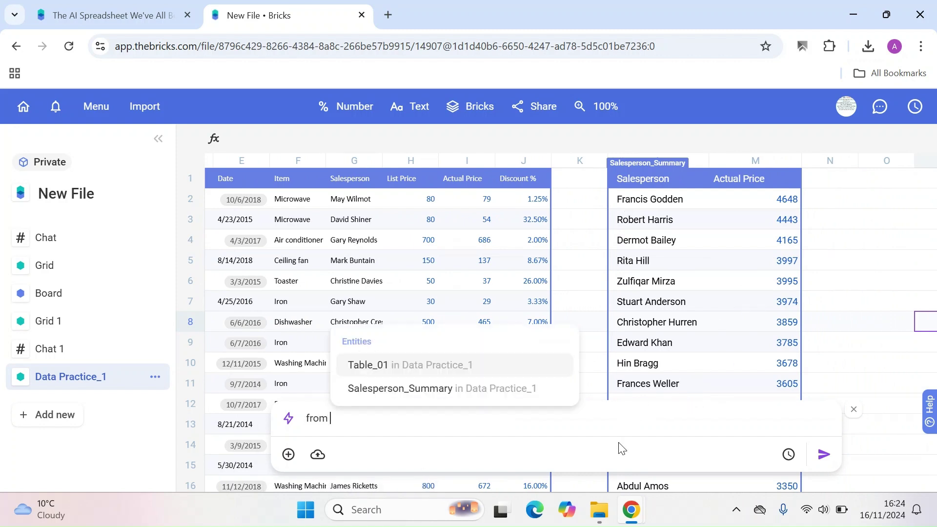
text(sales)
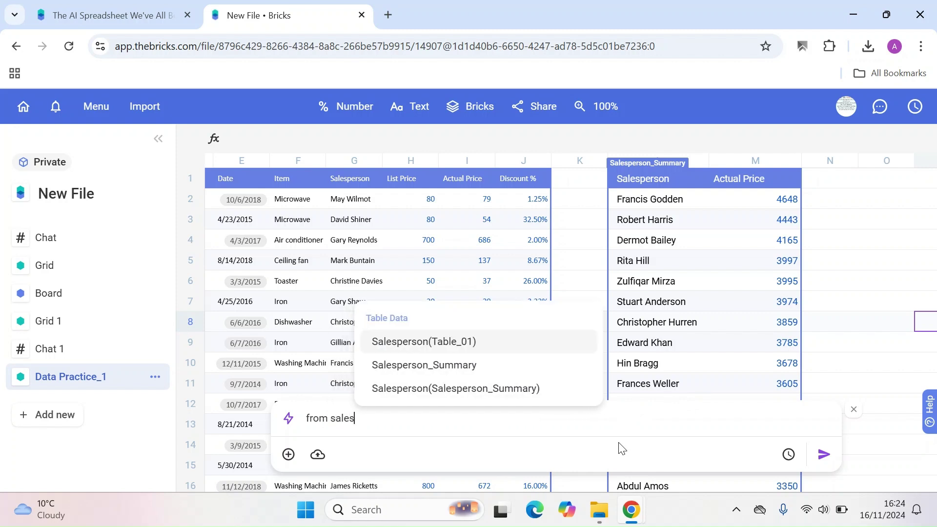
key(BackSpace)
text(person)
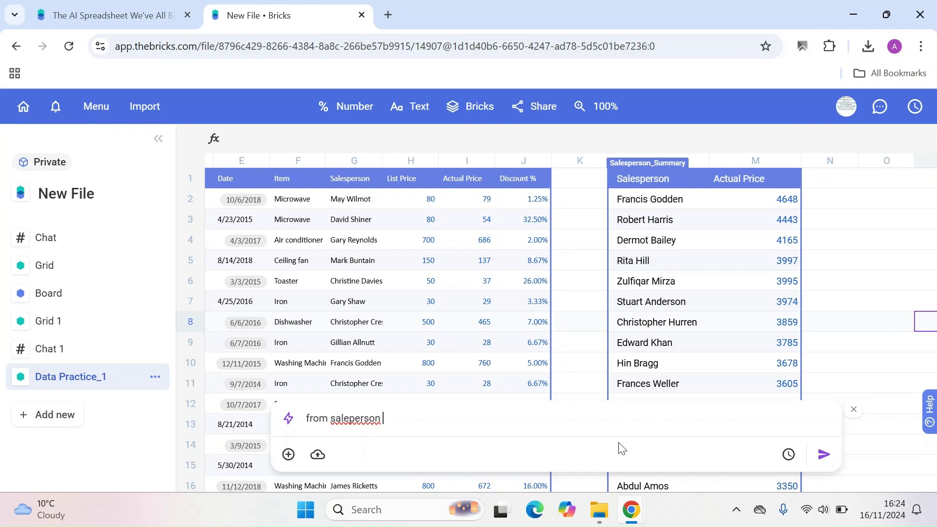
key(BackSpace)
key(BackSpace)
text(s)
right_click(361, 419)
click(498, 105)
- Ask for a breakdown of which salesperson has used the most discount, and send it
text(gi)
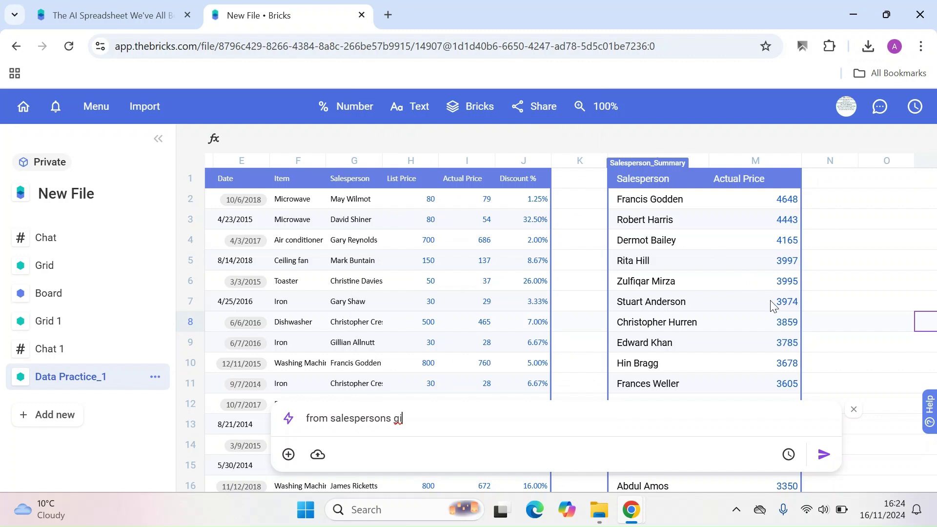
text(ve me a break down on how)
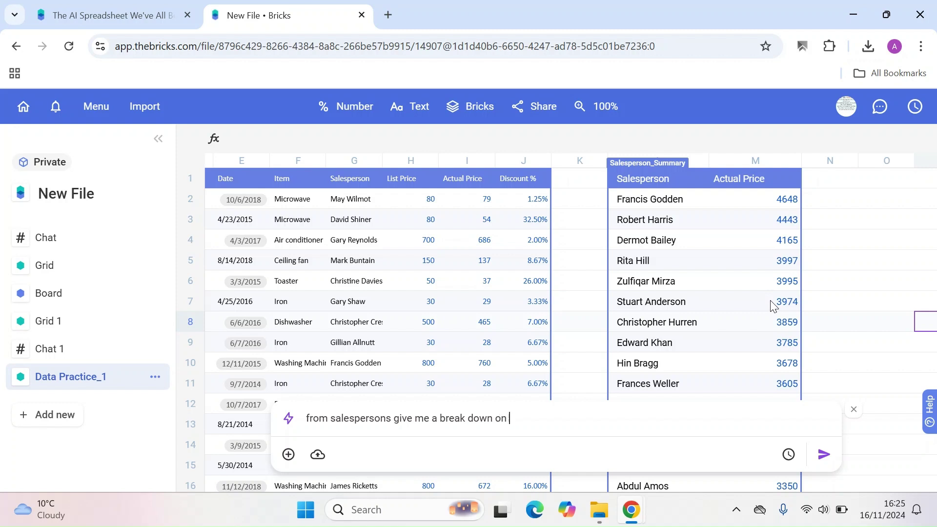
key(BackSpace)
key(BackSpace)
key(BackSpace)
text(ww)
key(BackSpace)
key(BackSpace)
text(who has used the most di)
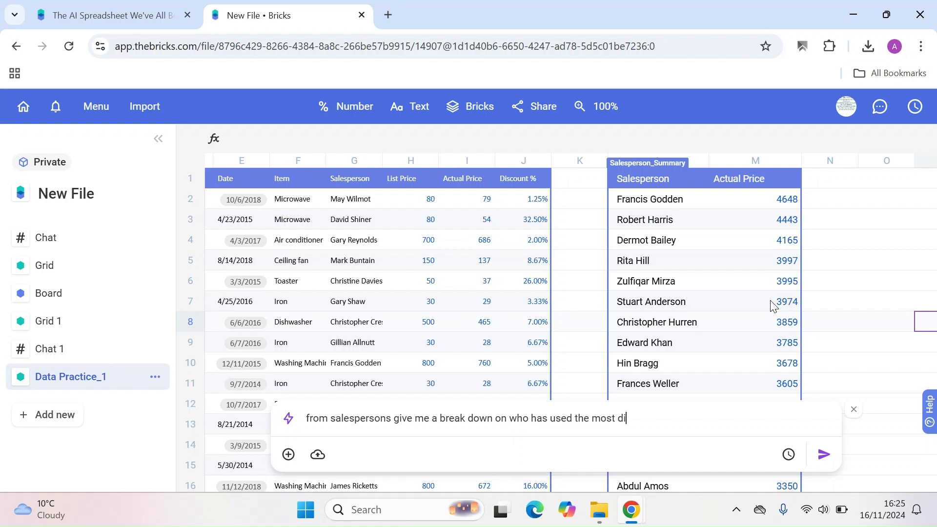
text(scount ?)
key(Return)
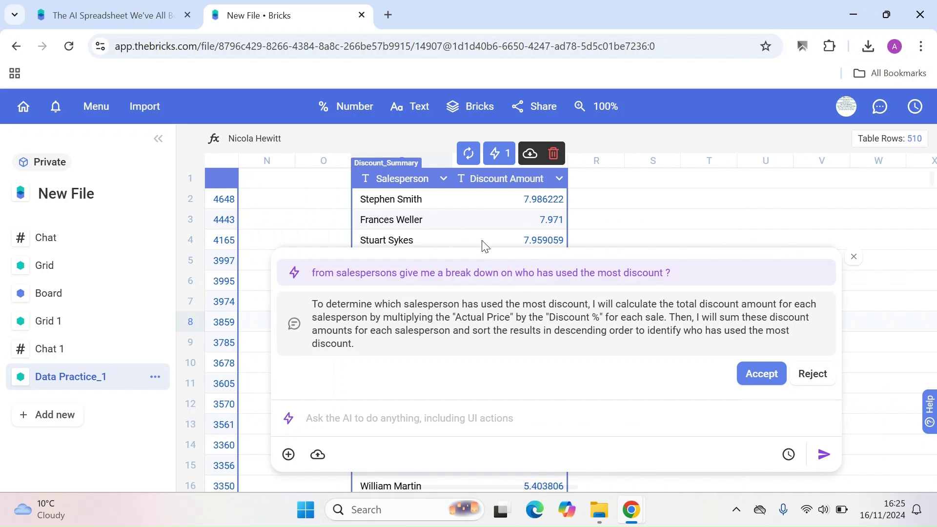
- Accept the Discount_Summary table, scroll left to show Salesperson_Summary, and begin a new AI request
click(760, 376)
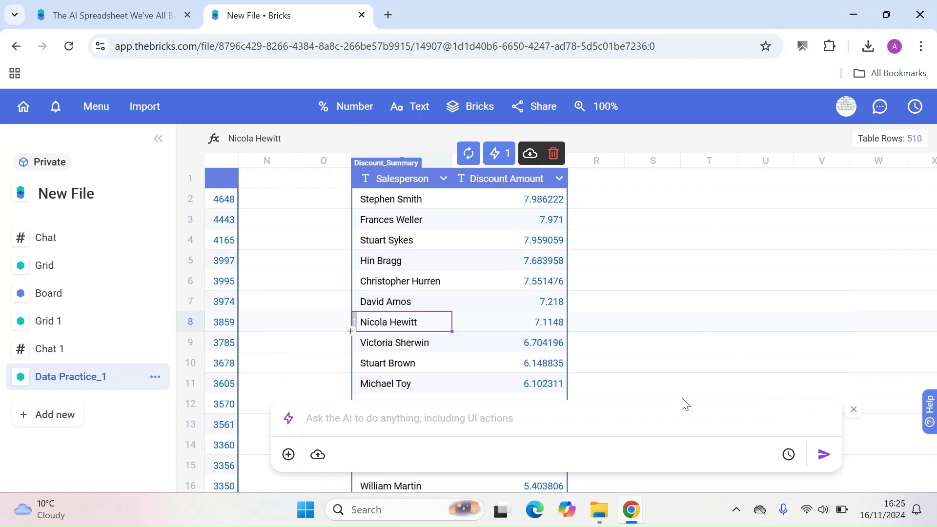
drag(553, 485, 486, 483)
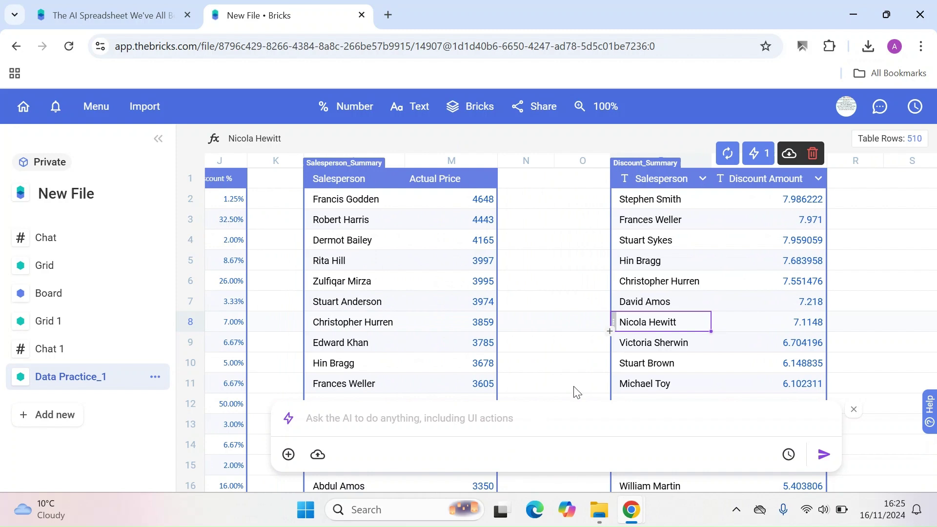
click(560, 418)
- Begin a request asking the AI to combine the Salesperson_Summary table, inserted as a reference
text(can )
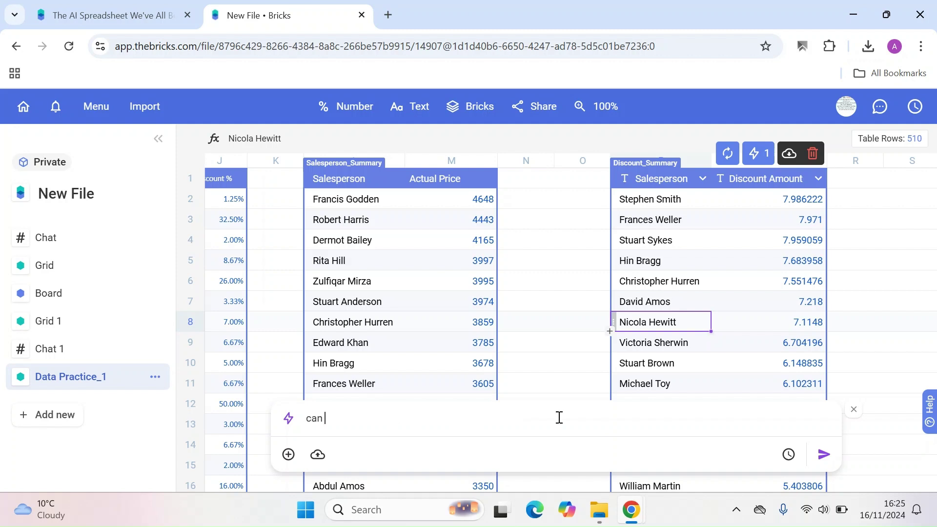
text(you please combon)
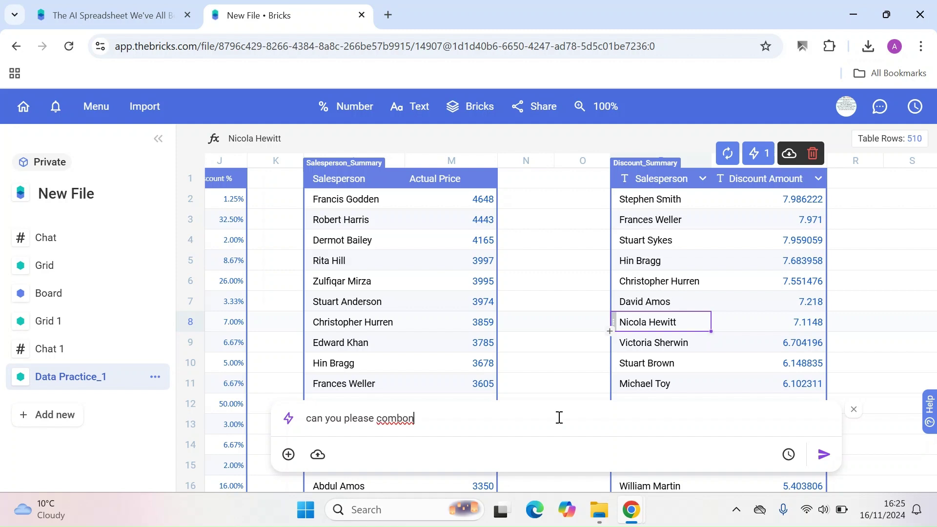
key(BackSpace)
text(ined the )
text(da)
key(BackSpace)
key(BackSpace)
text(s)
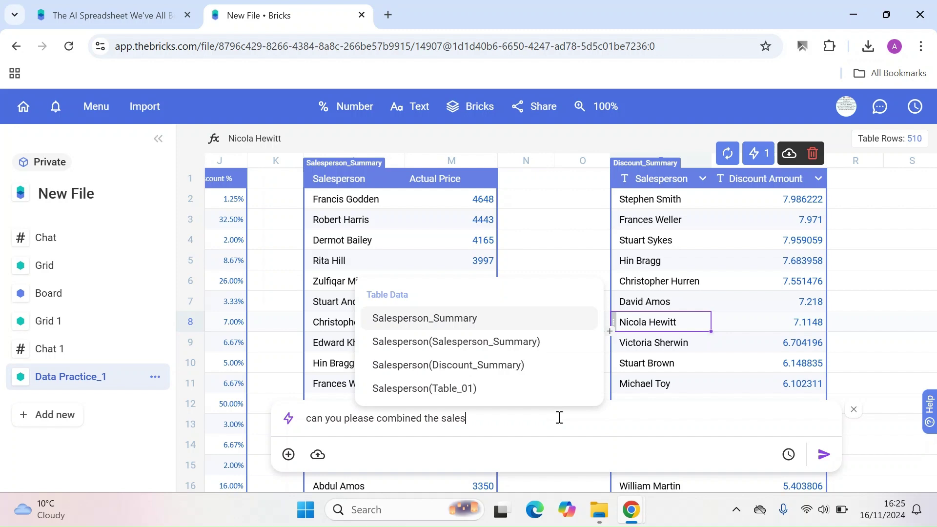
text(on(Sales)
click(521, 342)
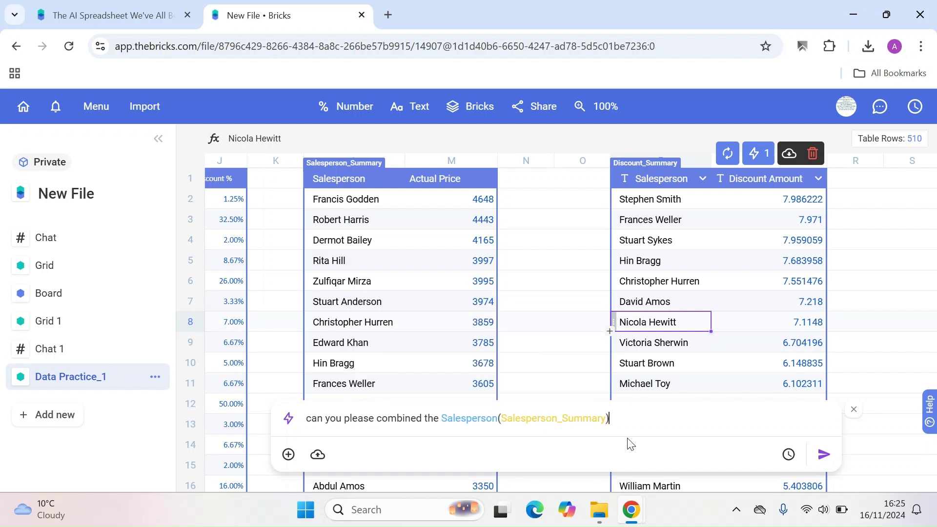
- Add the Discount_Summary reference, ask for an easy-to-read graph, send, and accept the result
text(and the d)
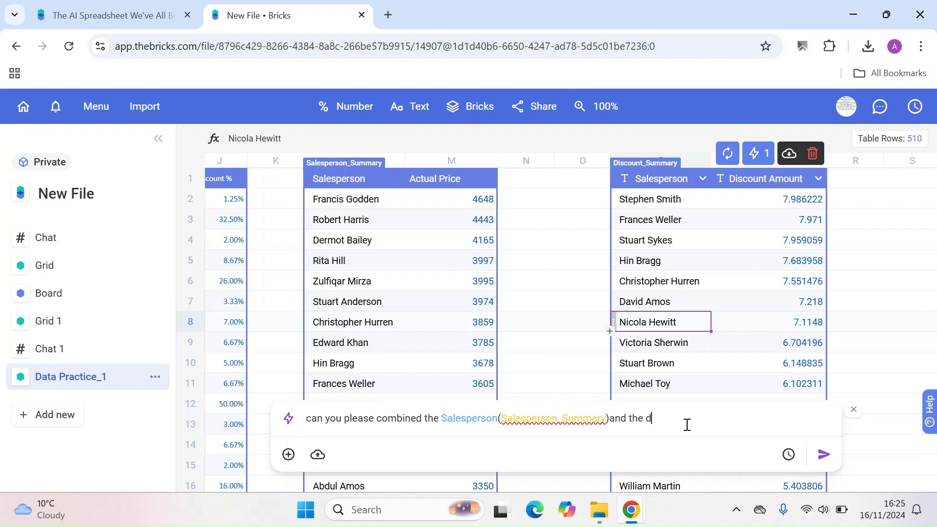
text(isco)
key(BackSpace)
key(BackSpace)
key(BackSpace)
key(BackSpace)
key(BackSpace)
key(BackSpace)
key(BackSpace)
key(BackSpace)
key(BackSpace)
text(and the dis)
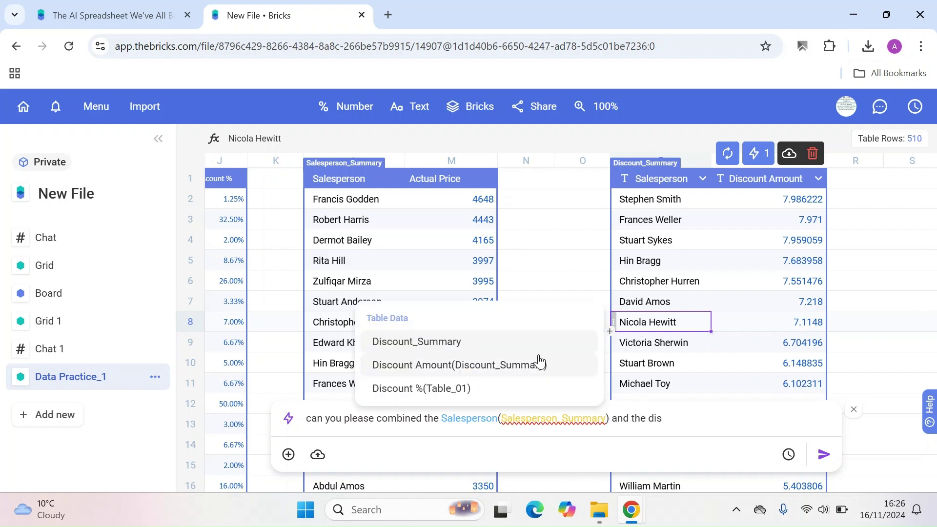
click(498, 349)
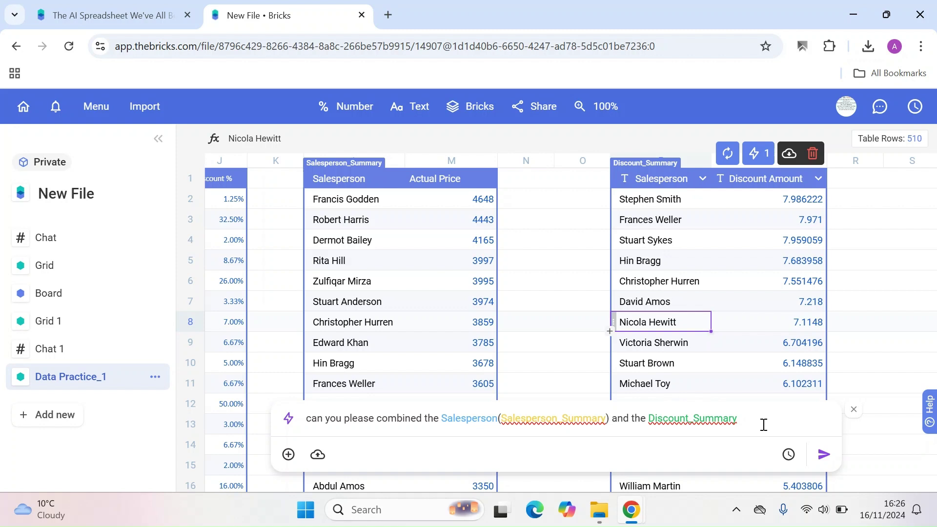
text(and s)
key(BackSpace)
key(BackSpace)
key(BackSpace)
text(ate a graph that is e)
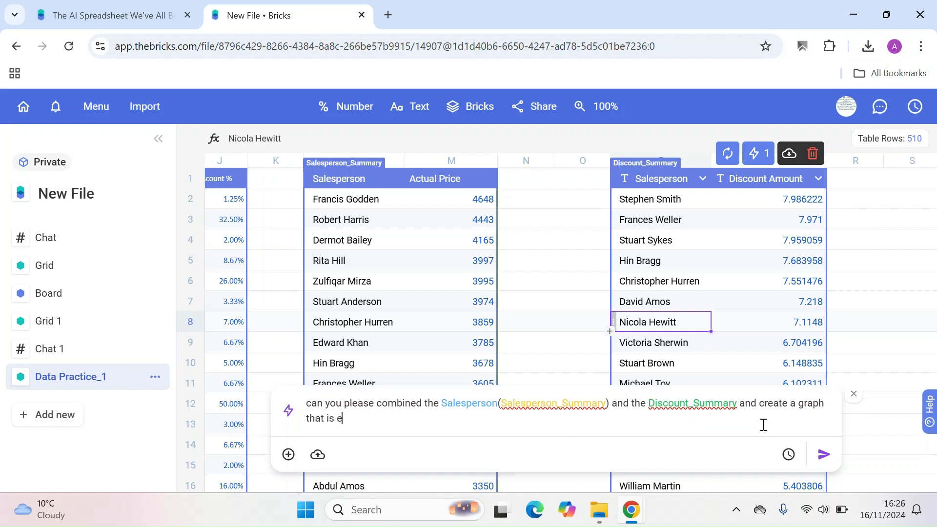
text(asy to read ?)
key(Return)
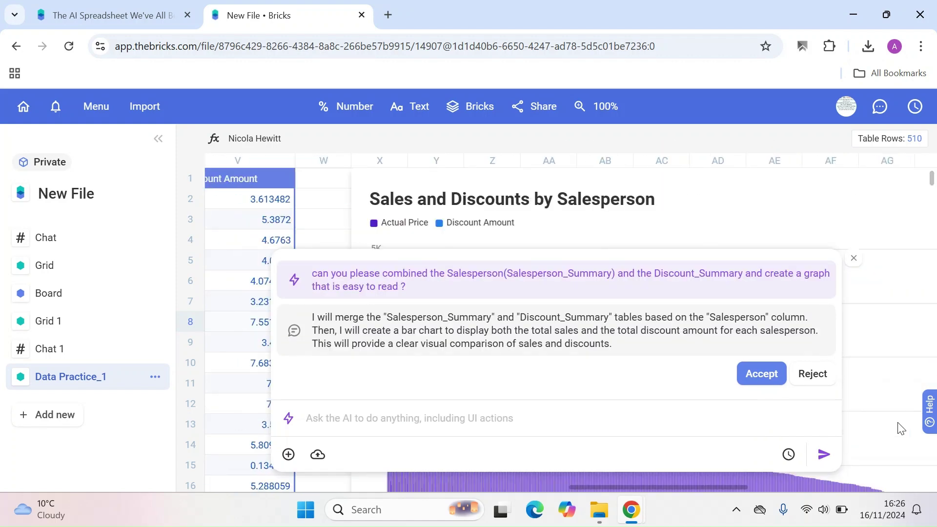
click(766, 380)
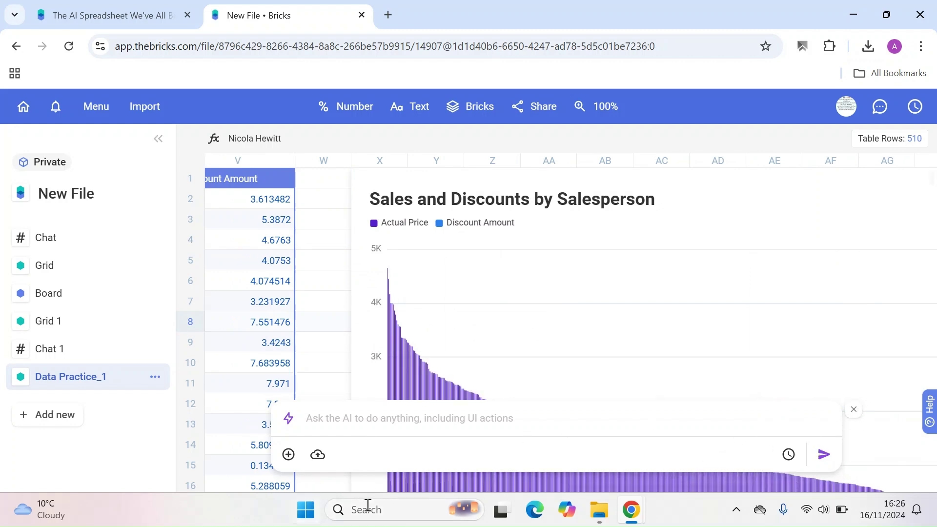
scroll(698, 317, down, 5)
scroll(711, 311, up, 2)
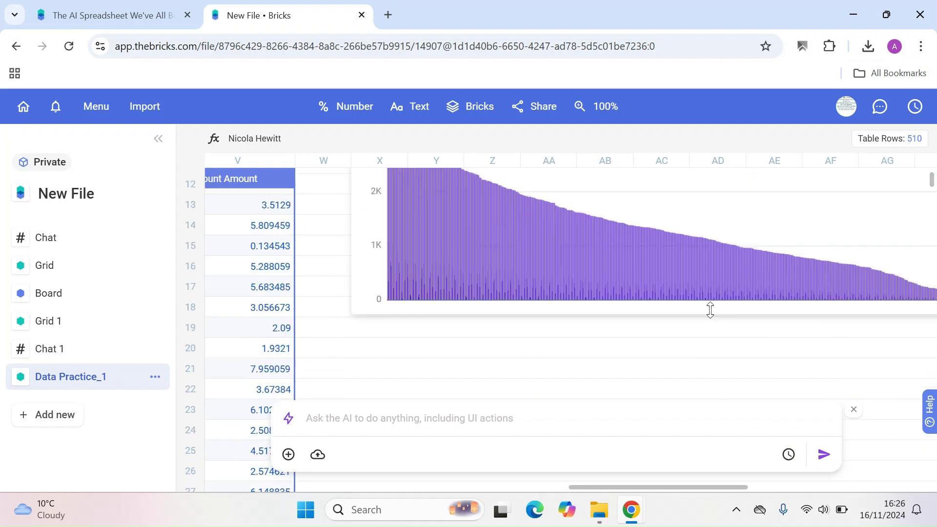
scroll(711, 311, up, 3)
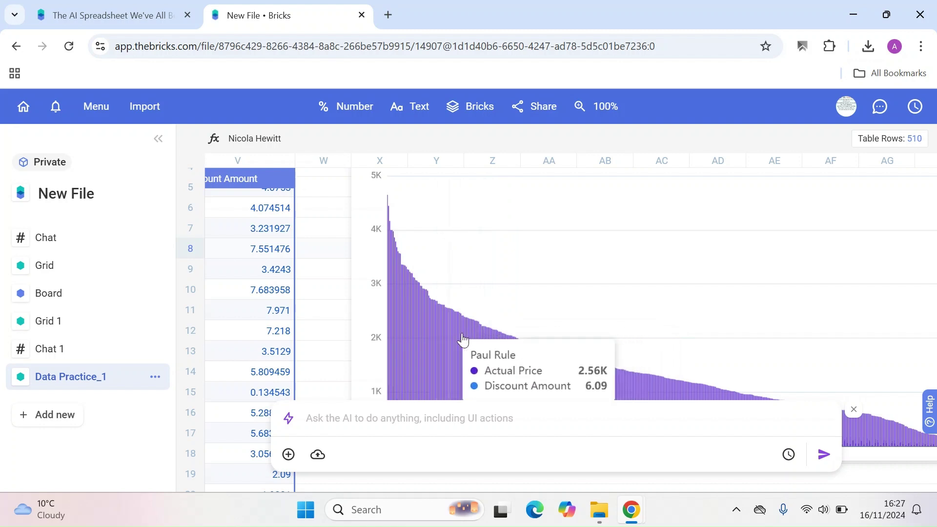
scroll(452, 345, down, 3)
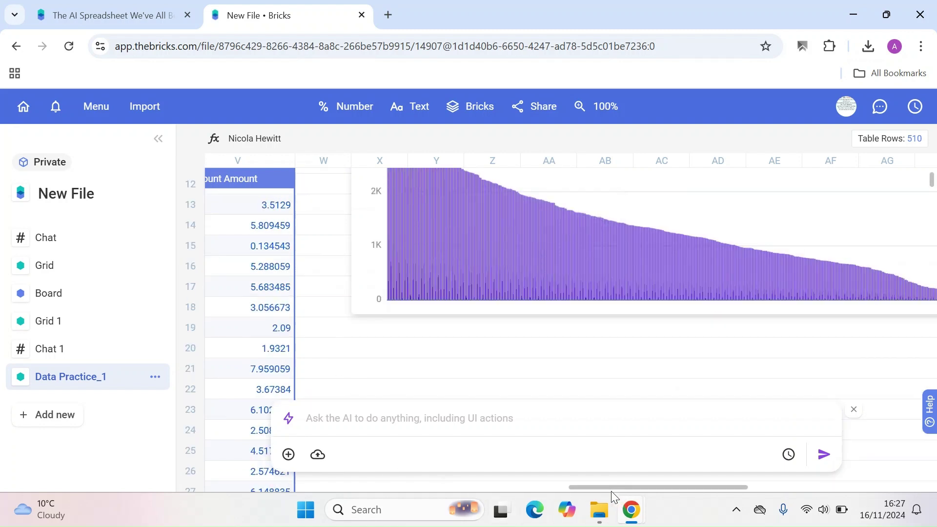
drag(612, 492, 499, 478)
click(567, 363)
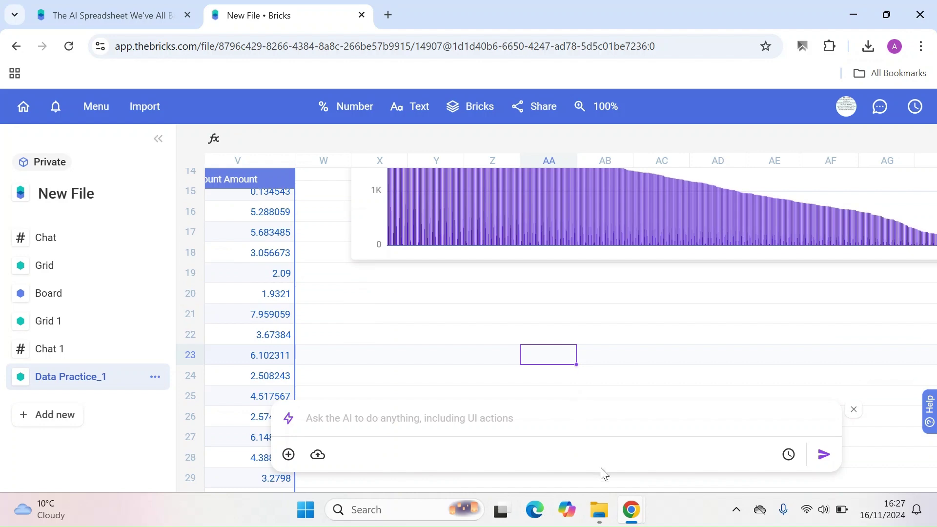
drag(604, 488, 491, 488)
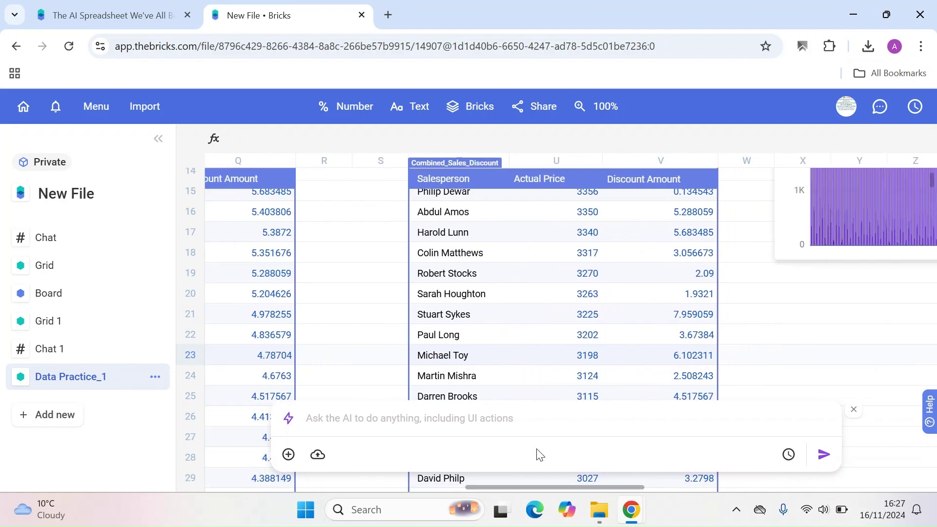
scroll(576, 371, up, 5)
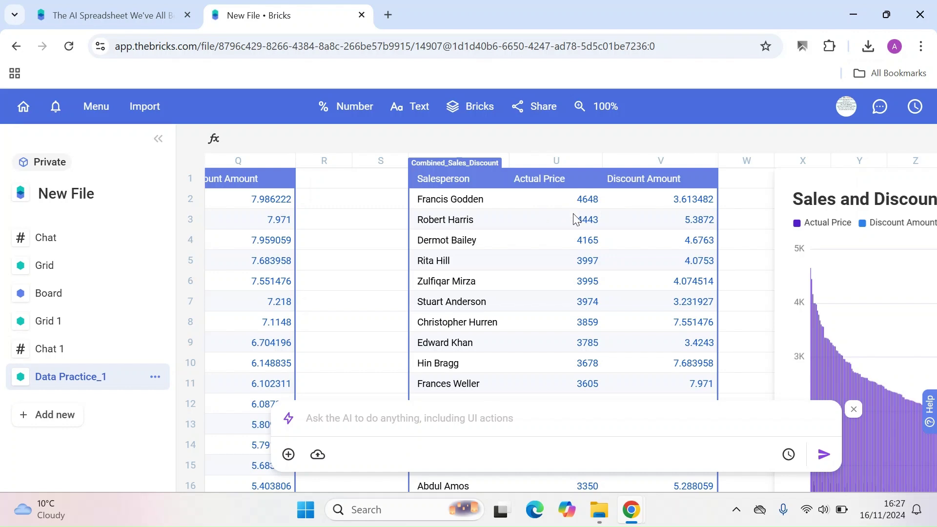
scroll(593, 218, down, 10)
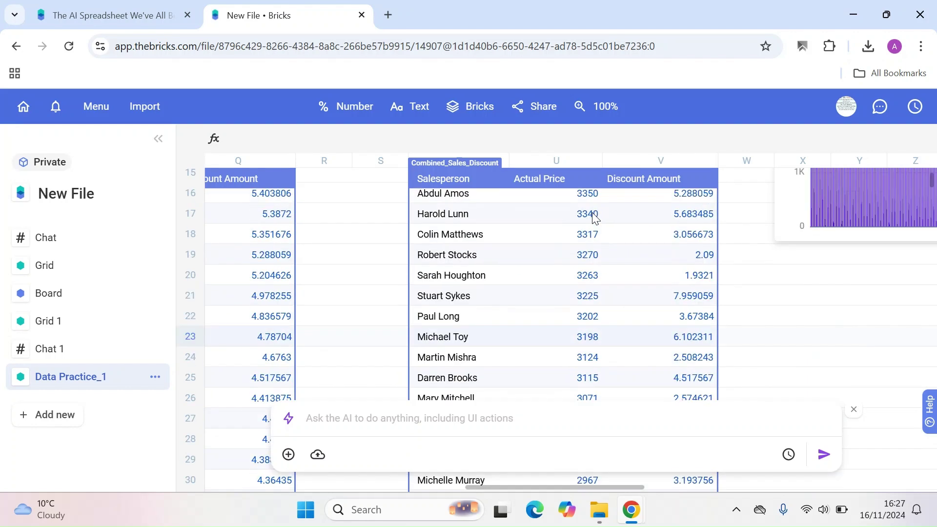
scroll(596, 216, up, 5)
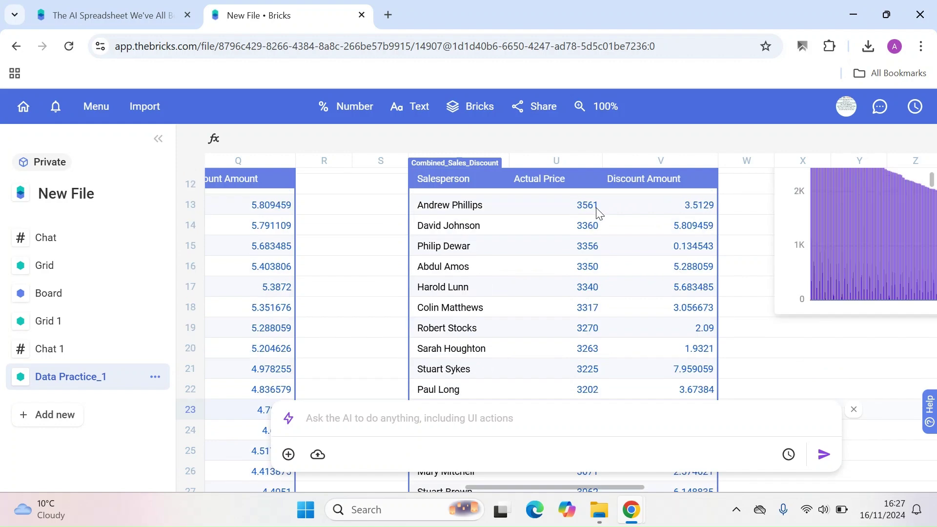
scroll(608, 239, up, 4)
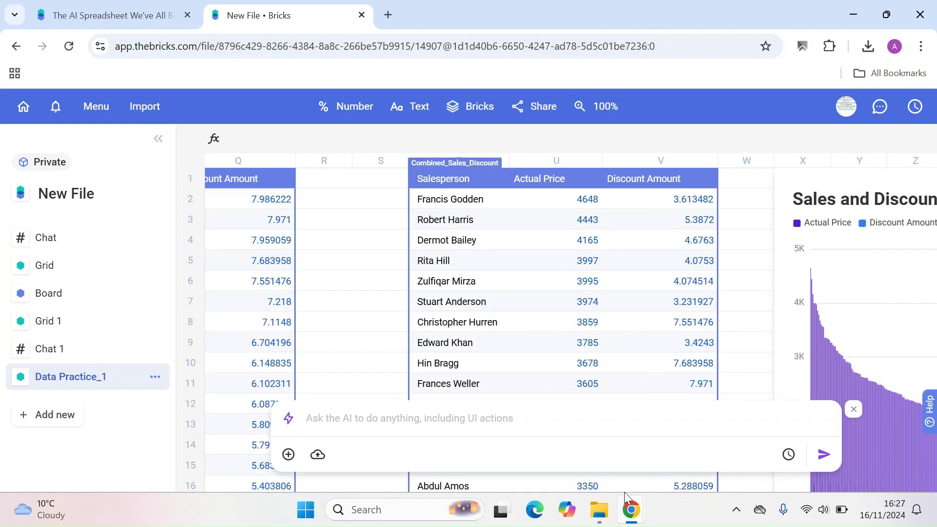
mouse_move(630, 508)
drag(537, 487, 263, 471)
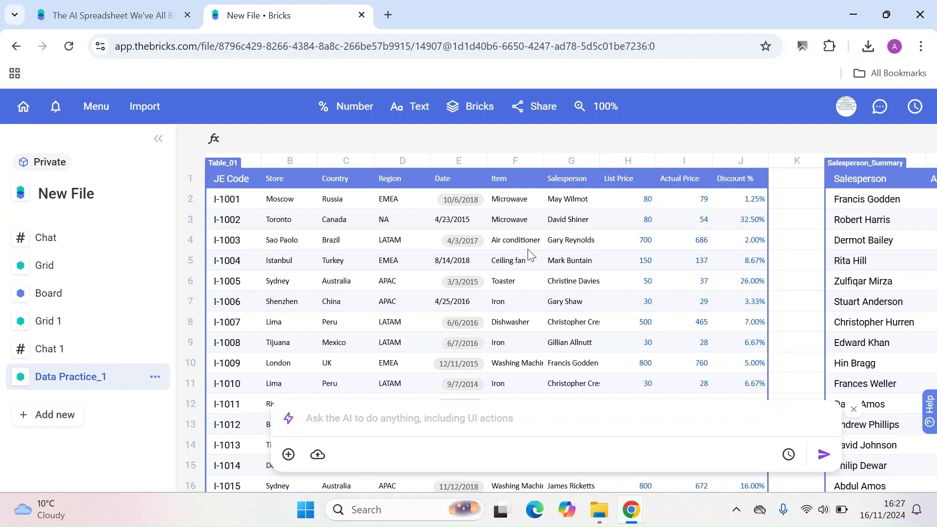
- Ask the AI to 'give me the top sales people in the UK'
click(548, 415)
text(give me th et)
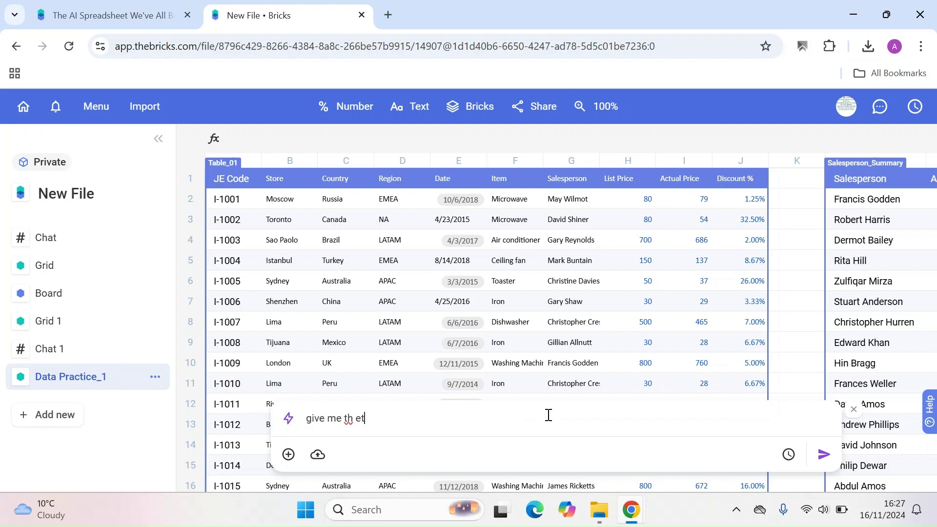
key(BackSpace)
text(e top sales perso)
key(BackSpace)
key(BackSpace)
key(BackSpace)
key(BackSpace)
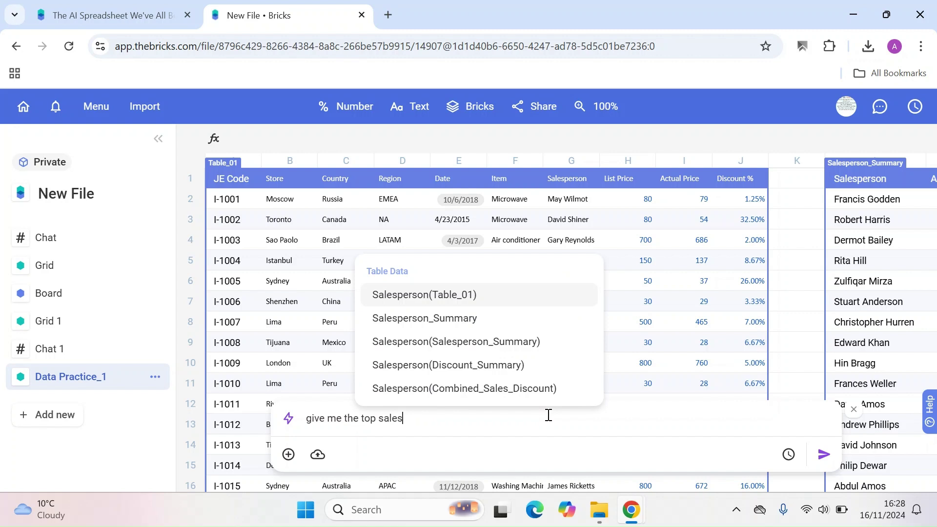
text(peale i)
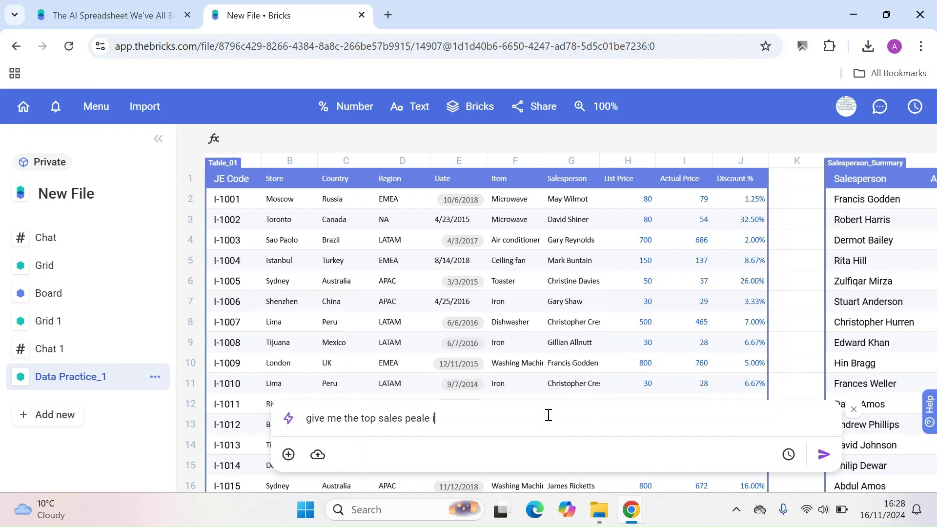
key(BackSpace)
key(BackSpace)
text(ople)
key(BackSpace)
key(BackSpace)
key(BackSpace)
key(BackSpace)
key(BackSpace)
text(eople in the UK)
key(Return)
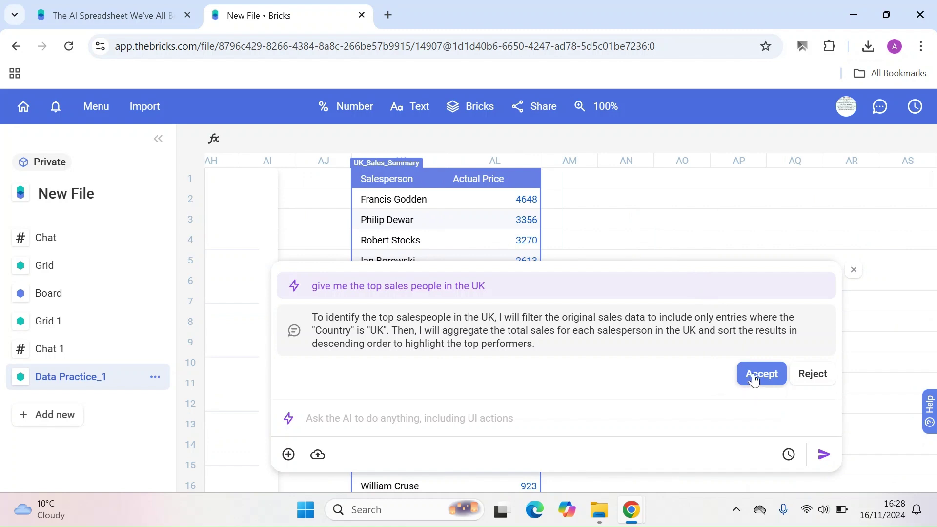
- Accept the UK_Sales_Summary table and scroll back to Table_01
click(754, 380)
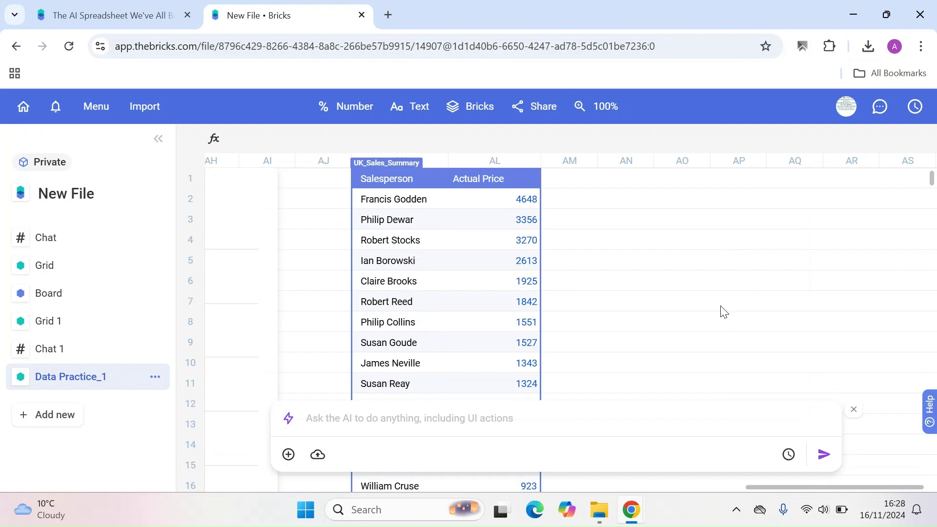
scroll(732, 311, down, 5)
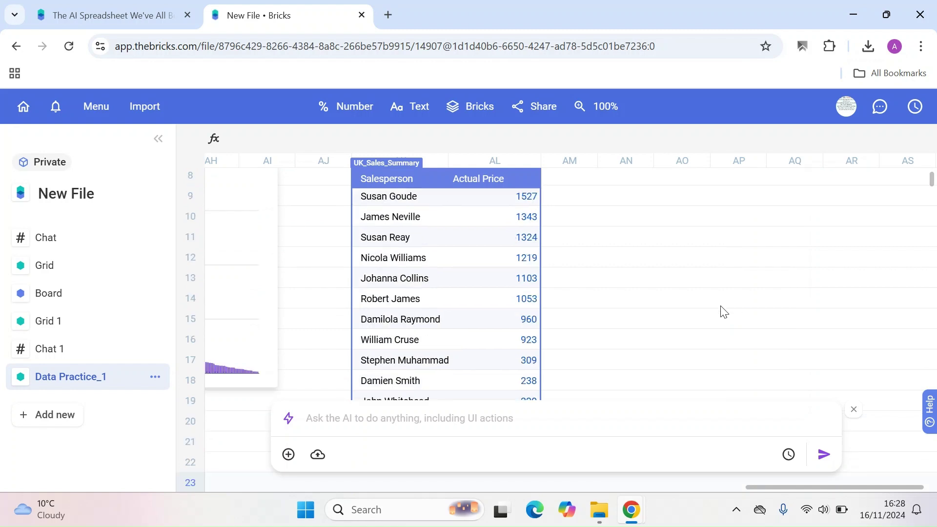
click(588, 413)
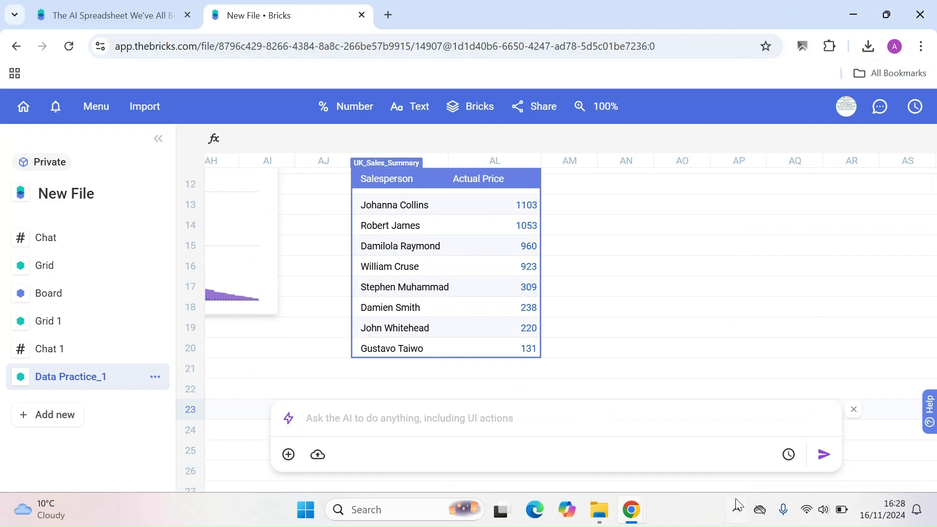
drag(787, 490, 227, 459)
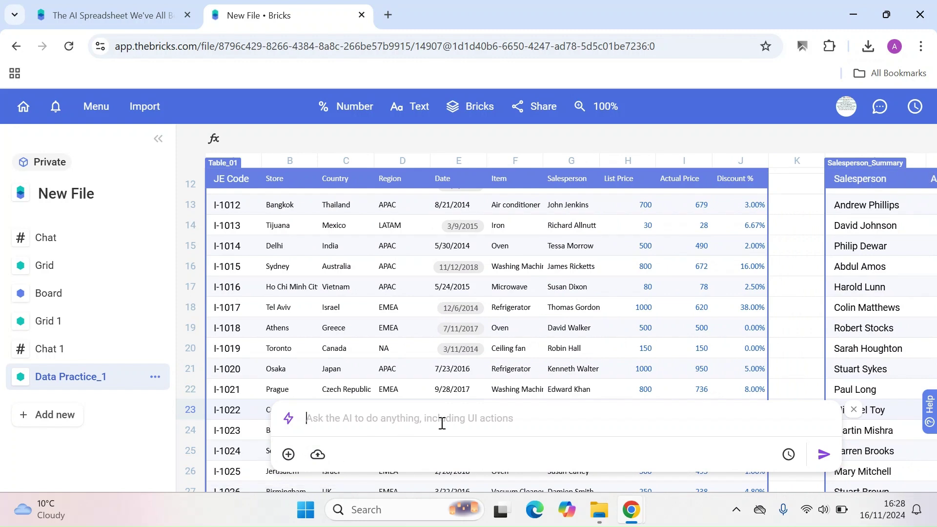
- Start asking the AI 'what is the difference in percentages', correcting the spelling of percentages
text(what is hte)
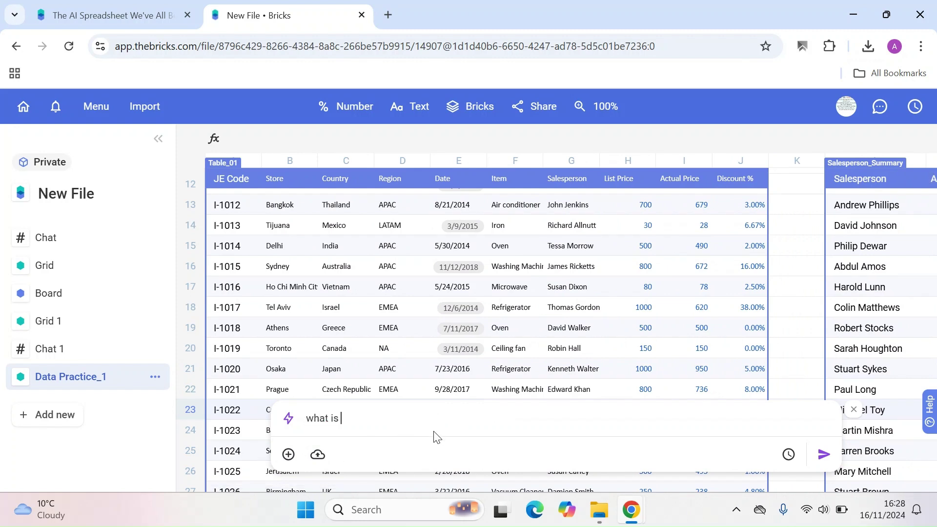
key(BackSpace)
key(BackSpace)
key(BackSpace)
key(BackSpace)
key(BackSpace)
text(t)
text( the di)
text(i)
key(BackSpace)
text(fference ins)
key(BackSpace)
text(in prec)
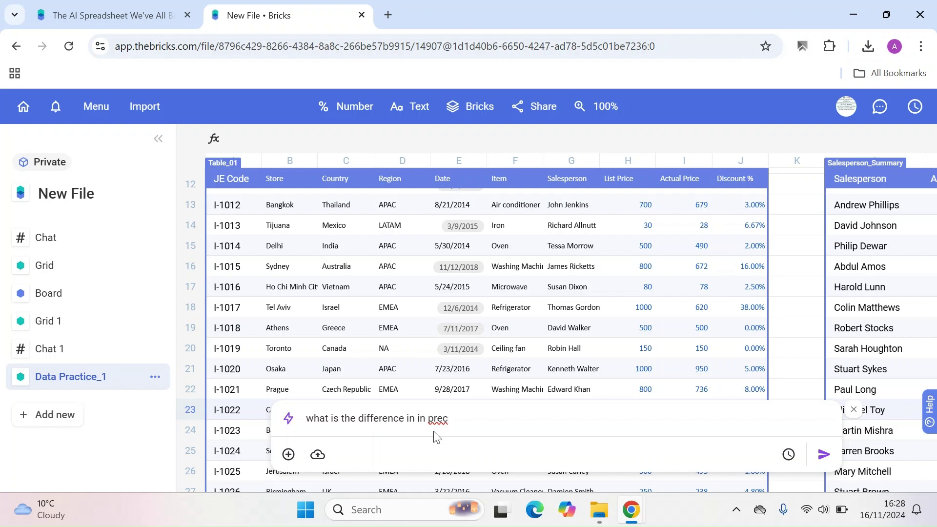
text(entages)
right_click(462, 419)
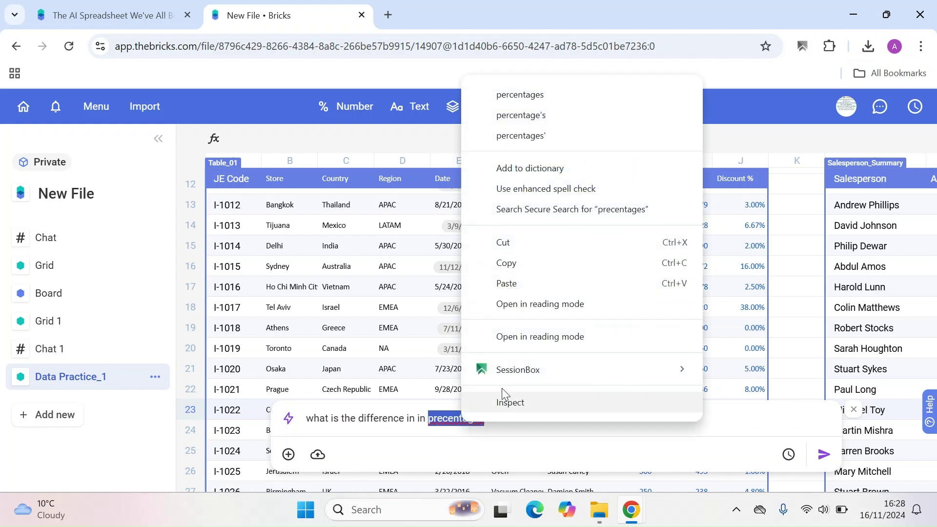
click(578, 98)
text(m b)
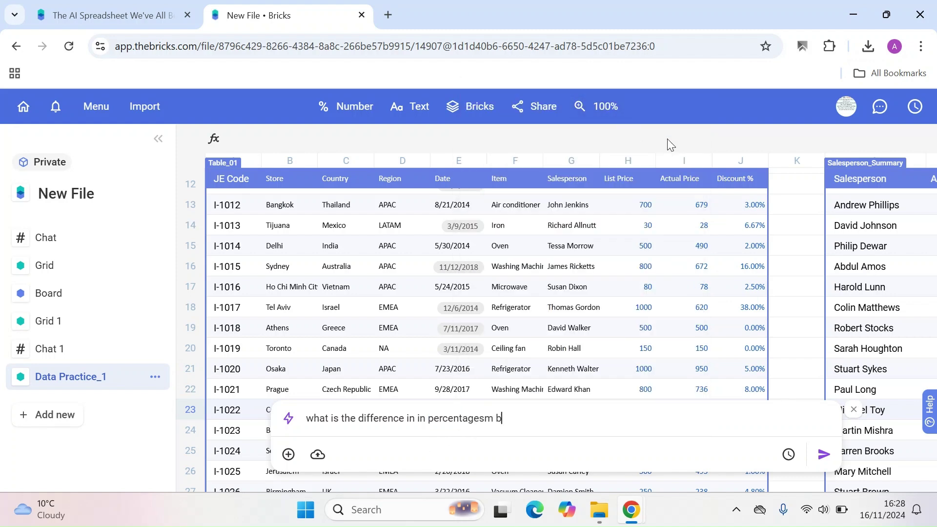
key(BackSpace)
key(BackSpace)
- Finish with 'between the sales people in all the different countries', send, and accept the table
text(between the sales people in the)
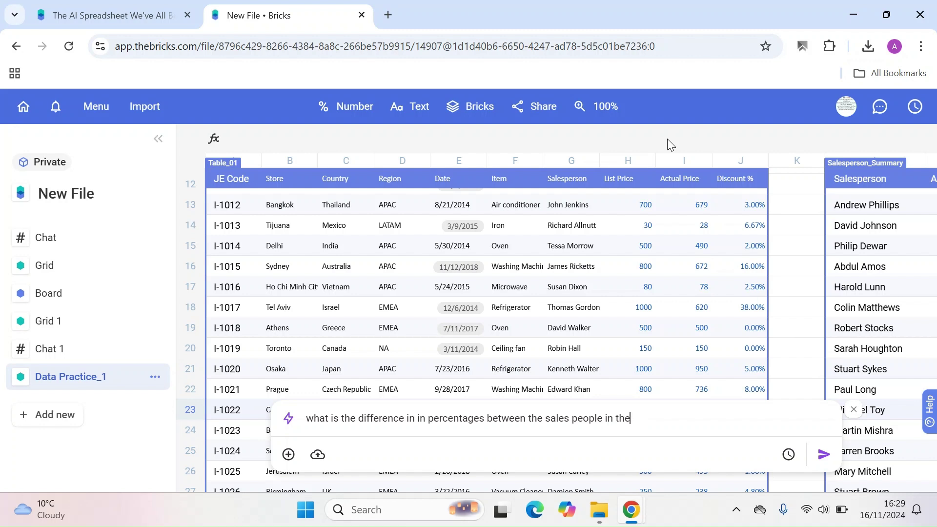
key(BackSpace)
key(BackSpace)
key(BackSpace)
text(all the different cou)
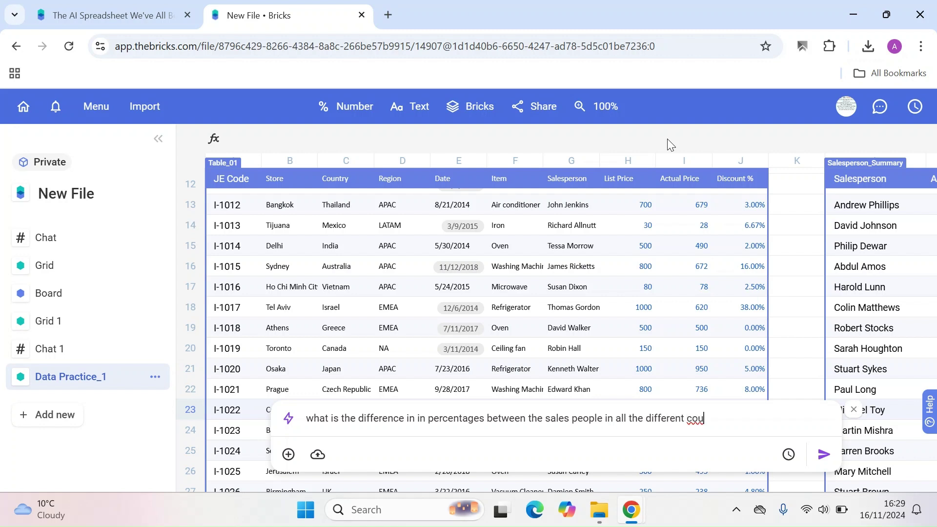
text(ntries)
key(Return)
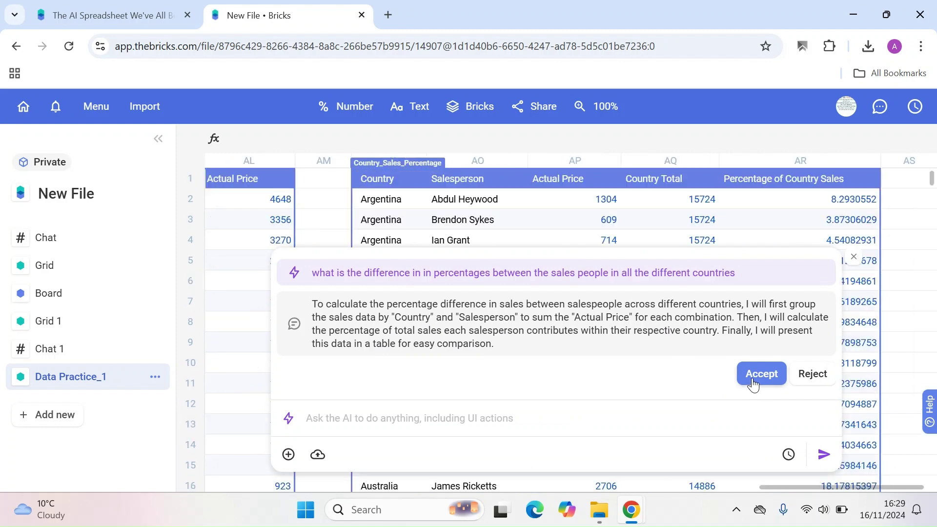
click(753, 382)
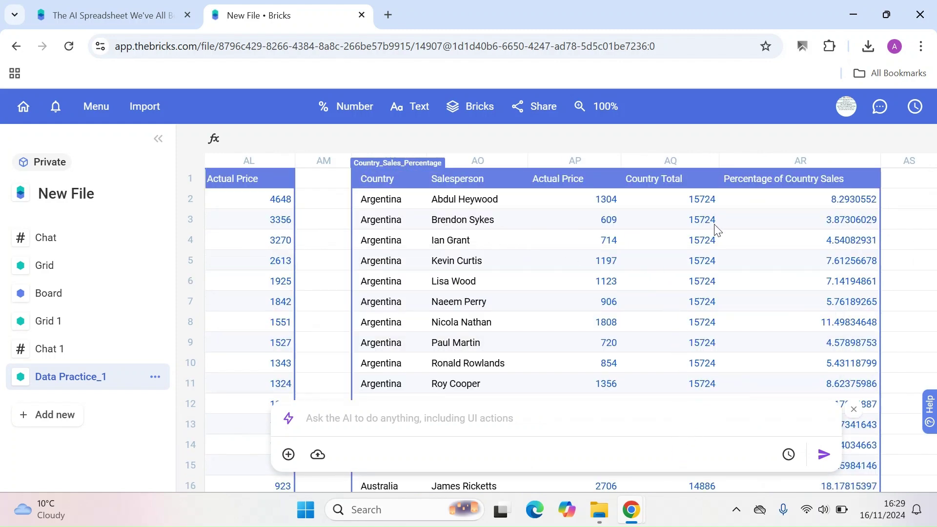
- Scroll through the Country_Sales_Percentage table, then bring the view back to Table_01
scroll(721, 254, down, 3)
scroll(722, 246, down, 10)
scroll(723, 249, up, 10)
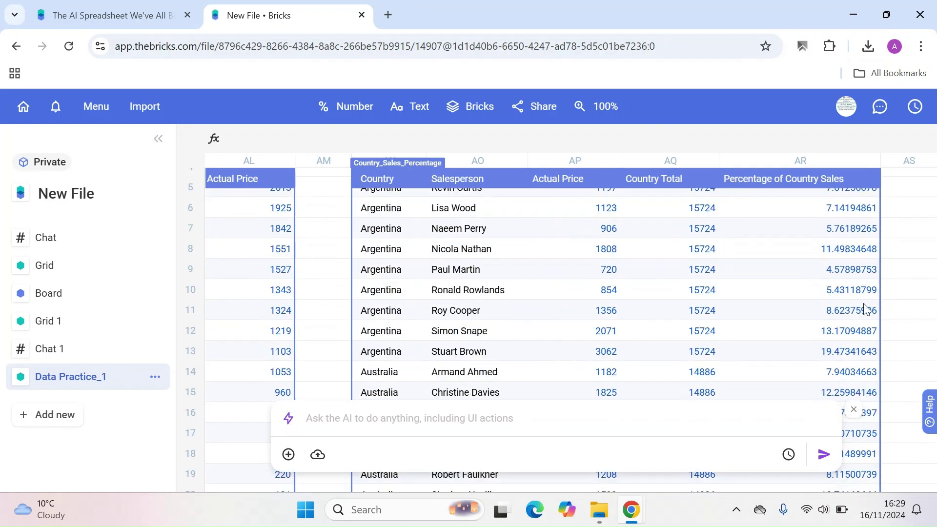
scroll(830, 300, up, 3)
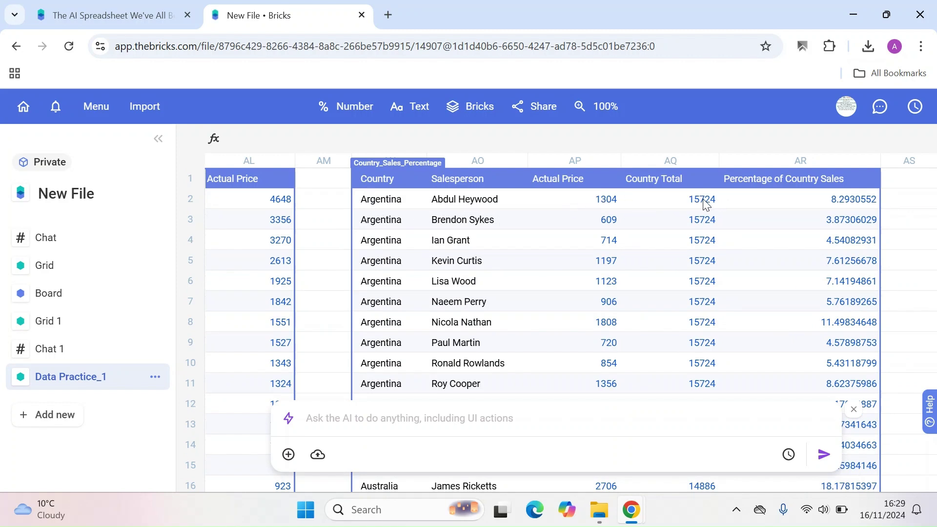
scroll(854, 201, down, 3)
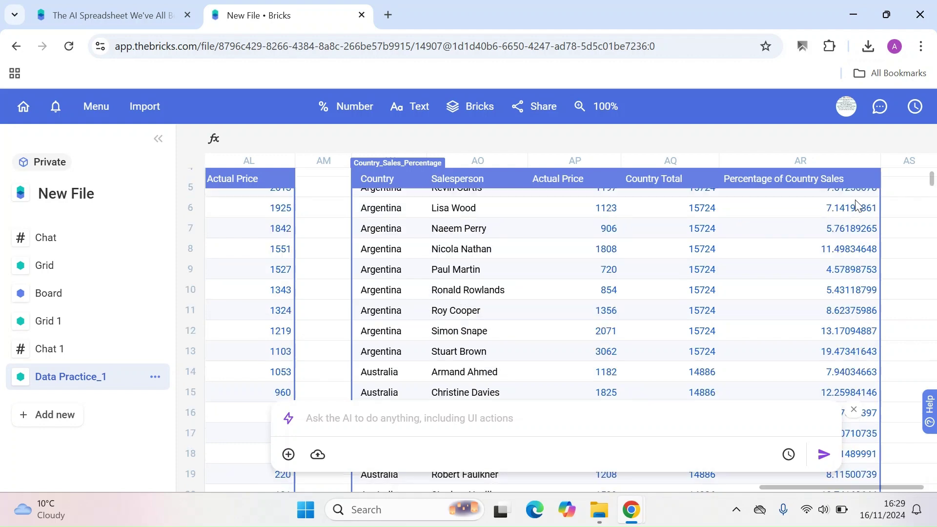
scroll(635, 254, down, 3)
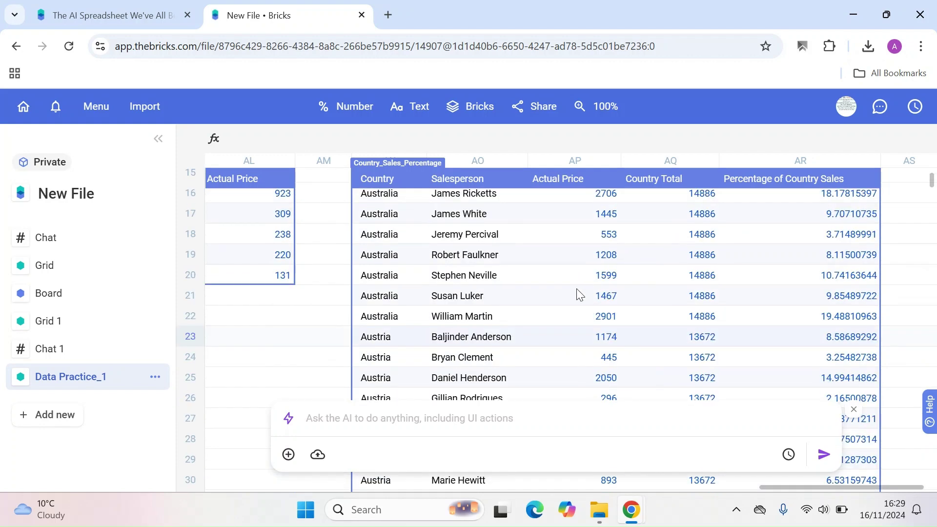
scroll(579, 293, up, 6)
scroll(579, 293, down, 7)
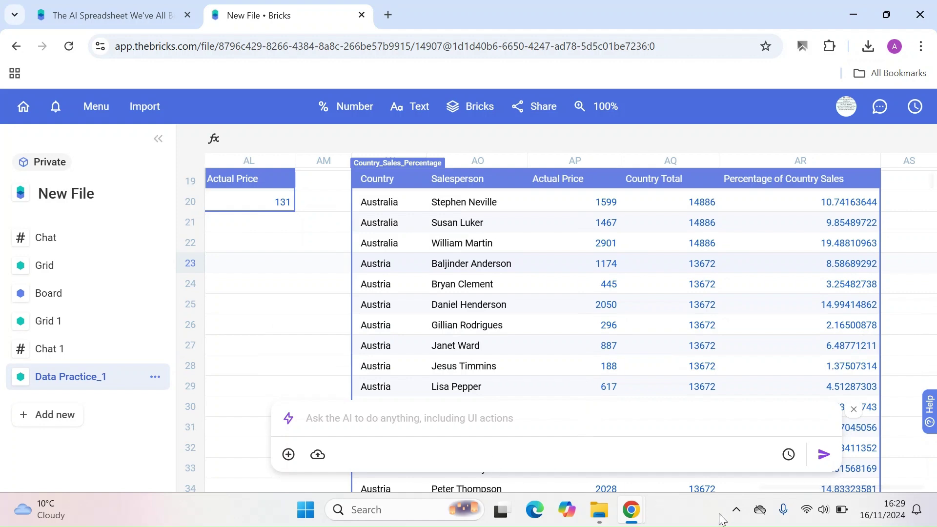
drag(784, 488, 229, 455)
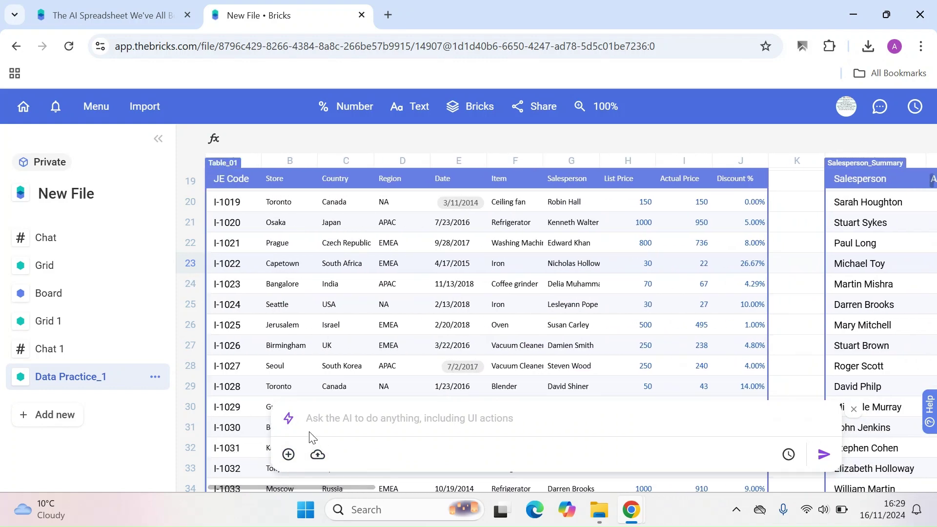
scroll(416, 335, down, 3)
scroll(419, 325, down, 3)
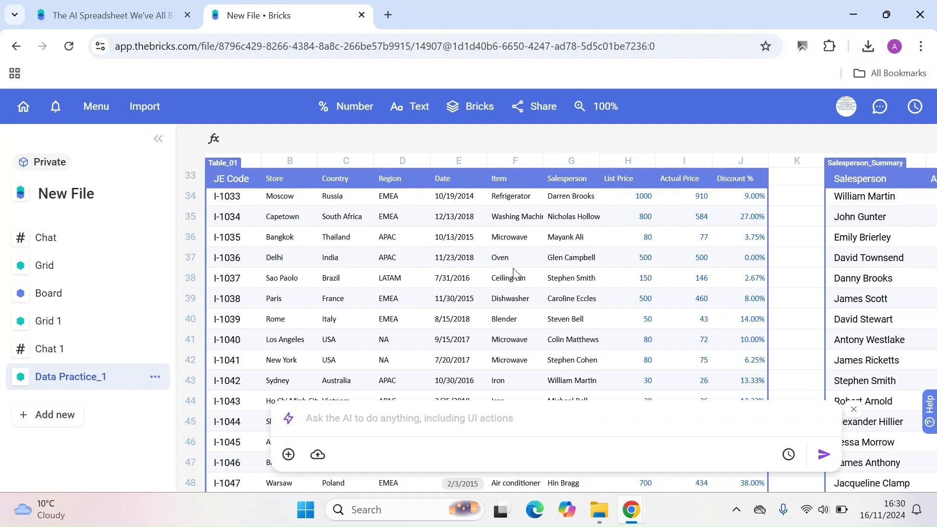
- Start a new AI request 'give me sales by Region', using the Region column suggestion
click(470, 415)
text(governm)
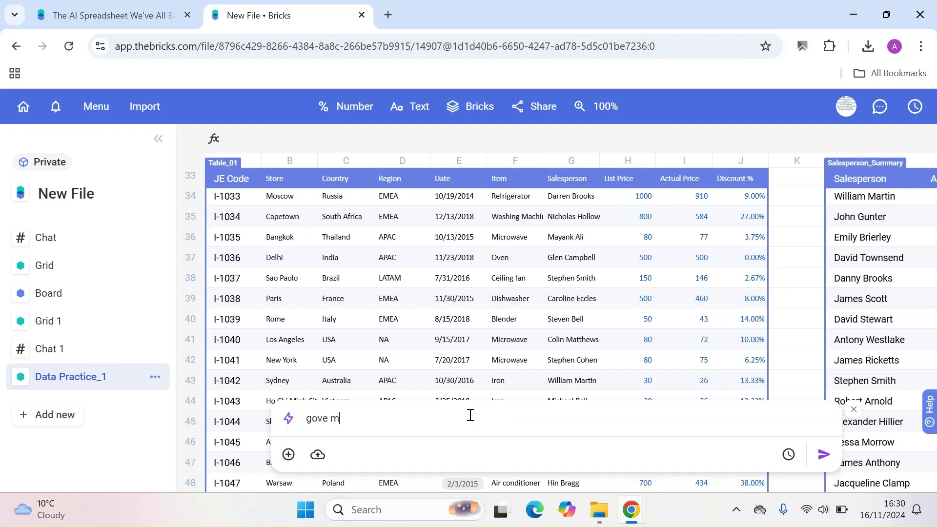
key(BackSpace)
key(BackSpace)
key(BackSpace)
key(BackSpace)
key(BackSpace)
key(BackSpace)
text(ive me sales by reg)
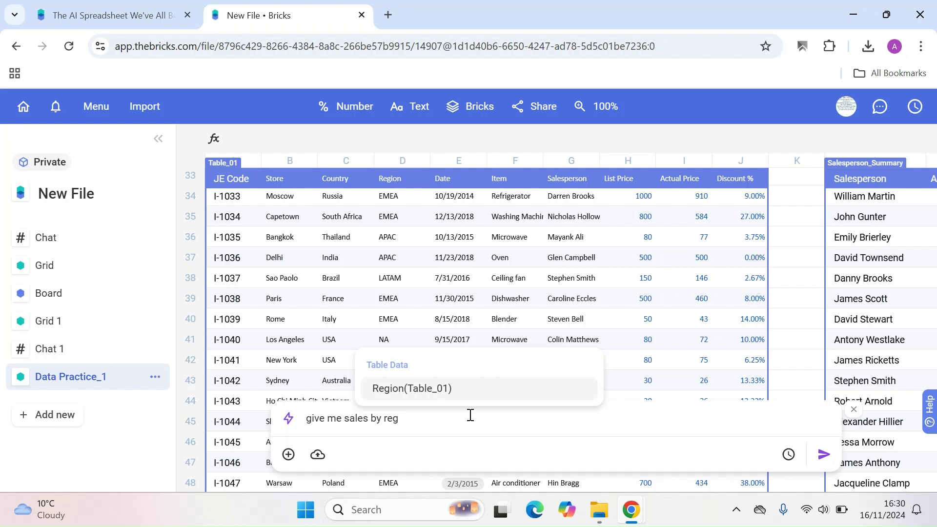
text(ion)
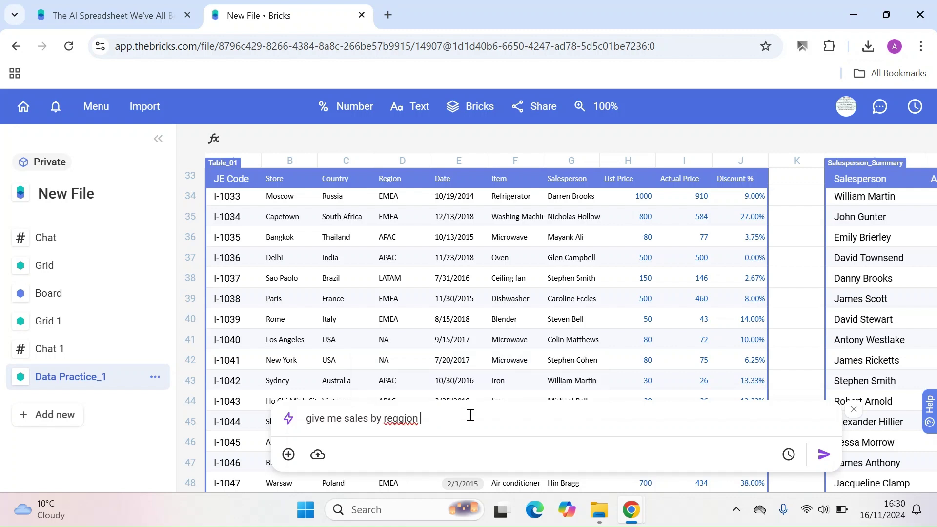
key(BackSpace)
key(BackSpace)
key(BackSpace)
key(Return)
- Add 'put all the sales person in each region from high to low, then compare each Region'
text(put the)
text( all)
key(BackSpace)
key(BackSpace)
key(BackSpace)
key(BackSpace)
key(BackSpace)
key(BackSpace)
key(BackSpace)
text(all the sale)
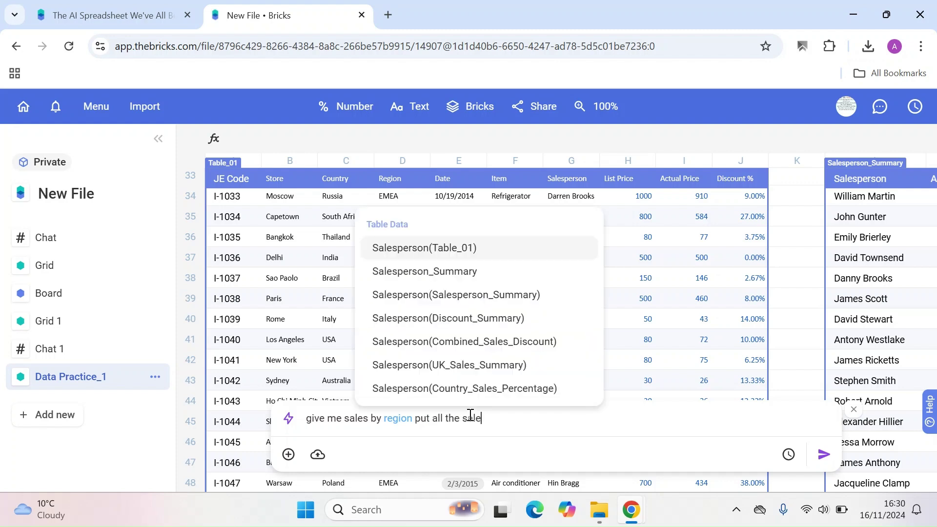
text(s person )
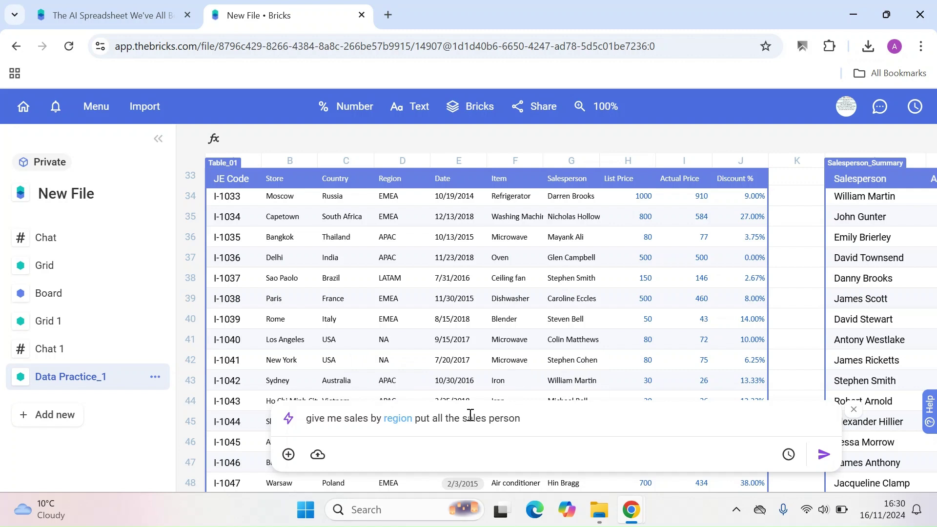
text(in each reg)
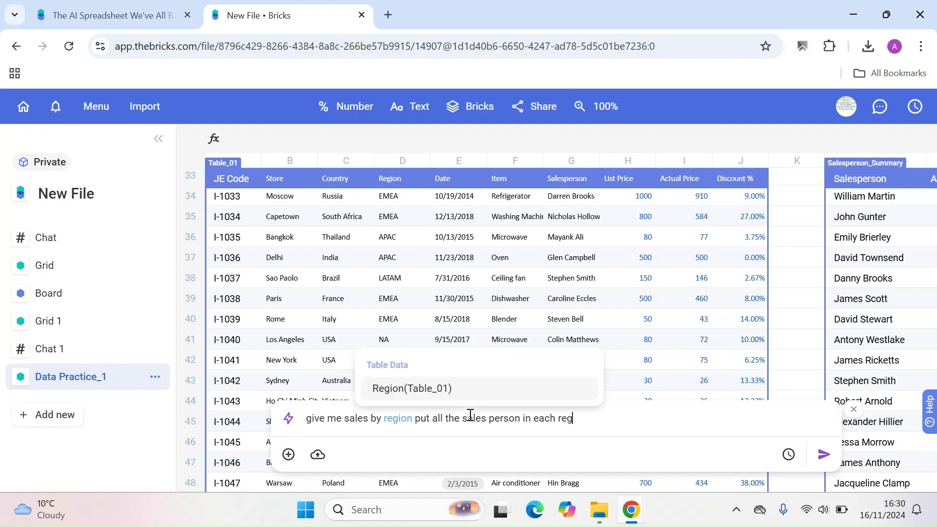
text(ion from )
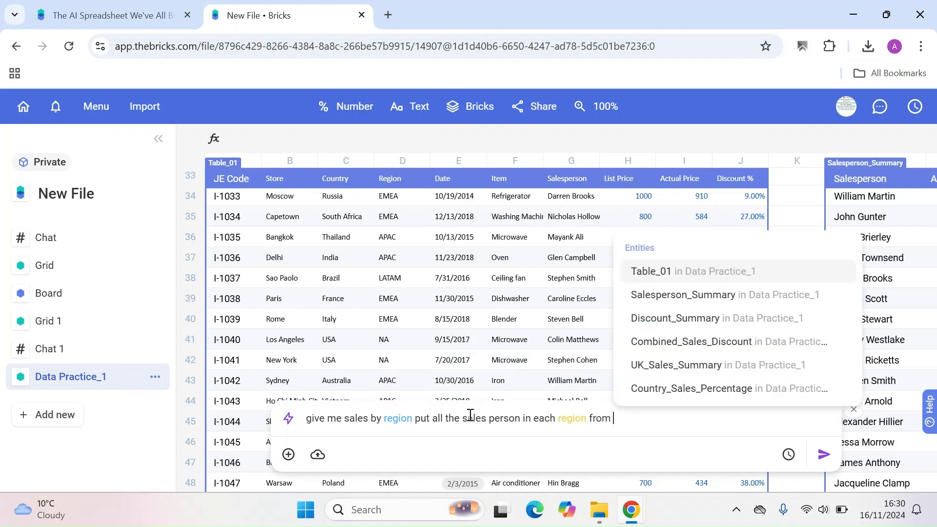
text(hig)
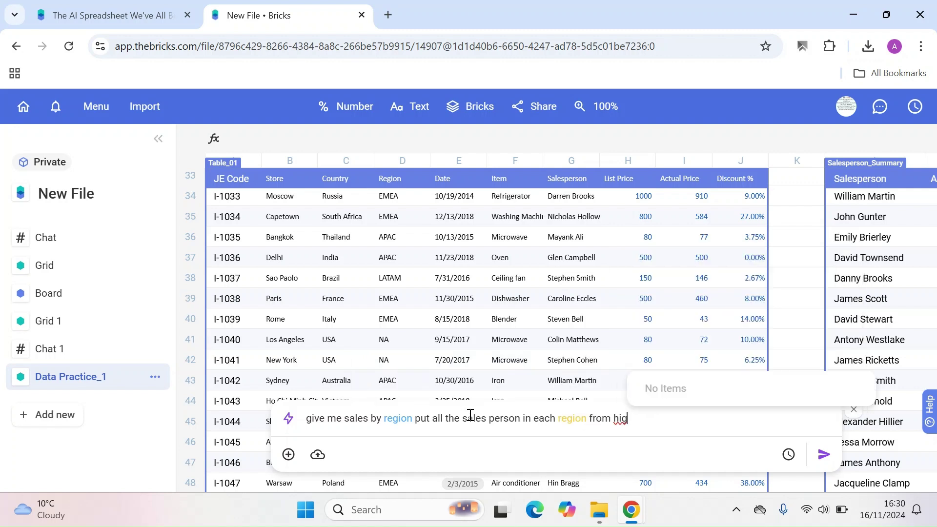
text(g)
key(BackSpace)
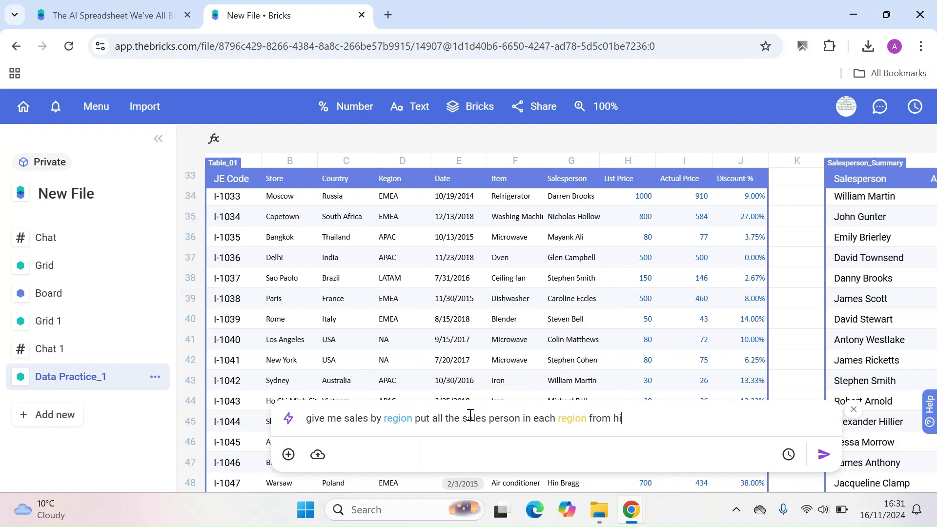
text(igh)
key(BackSpace)
key(BackSpace)
key(BackSpace)
key(BackSpace)
text(high to low than compa)
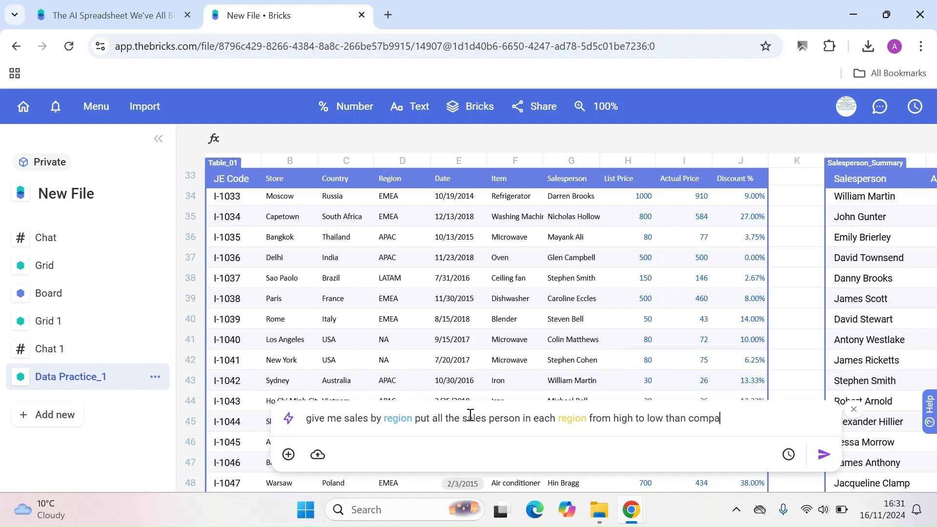
text(re each )
text(eagio)
key(BackSpace)
key(BackSpace)
key(BackSpace)
key(BackSpace)
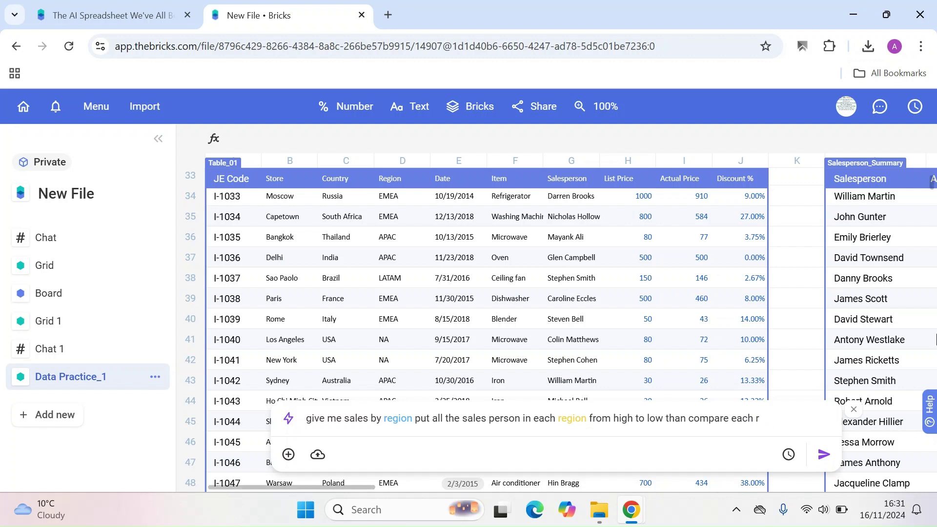
text(gion)
key(Return)
- Continue the request with 'create a separate table'
text(put the tighs)
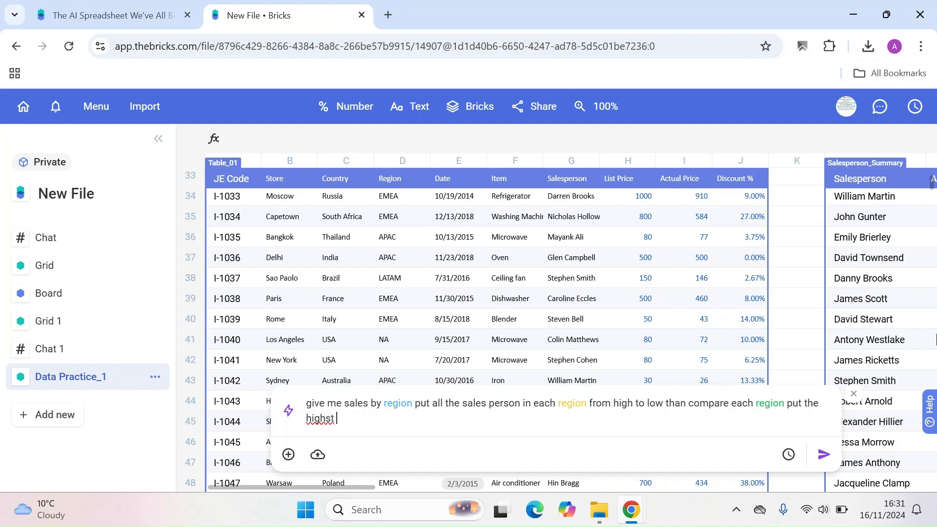
text(t)
key(BackSpace)
key(BackSpace)
key(BackSpace)
key(BackSpace)
key(BackSpace)
key(BackSpace)
key(BackSpace)
key(BackSpace)
key(BackSpace)
key(BackSpace)
key(BackSpace)
key(BackSpace)
key(BackSpace)
key(BackSpace)
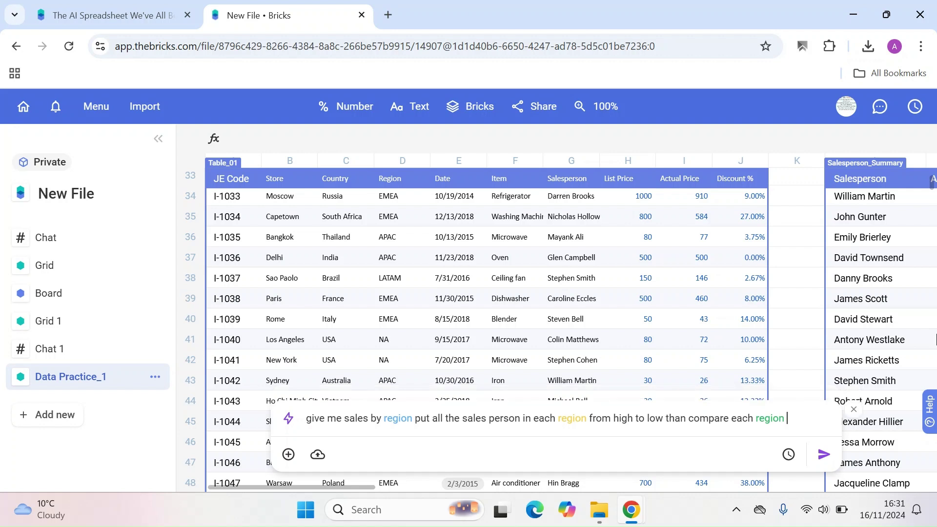
text(create a sep)
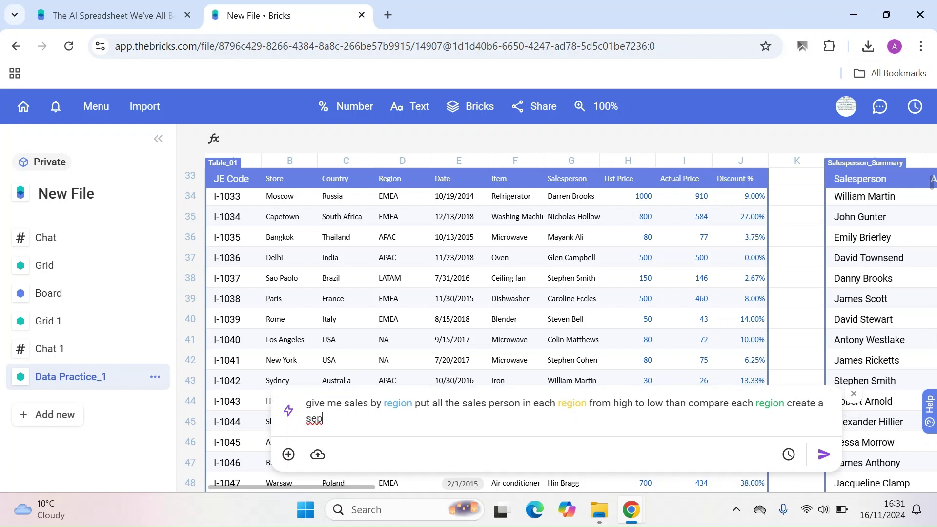
text(part tabe)
key(BackSpace)
text(le)
- Rework the misspelled 'seppart' into 'seperated with' in the request
right_click(331, 419)
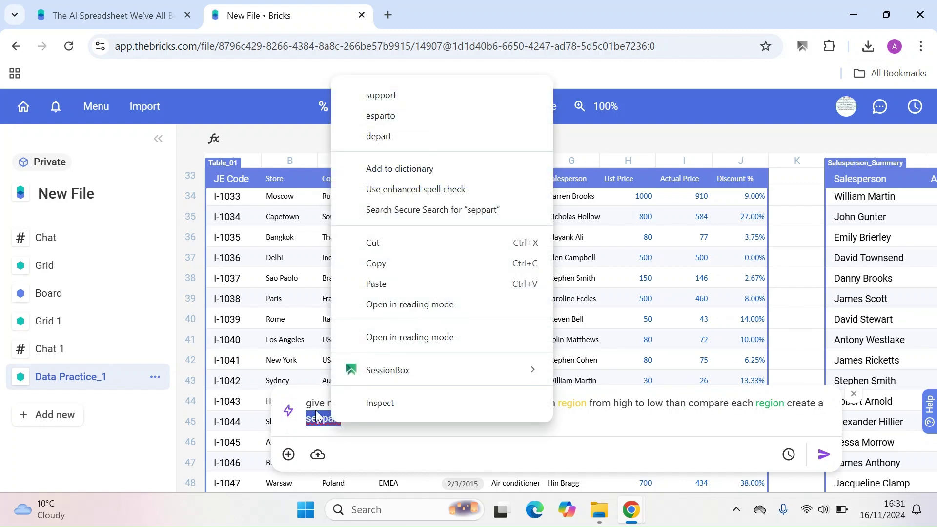
click(335, 418)
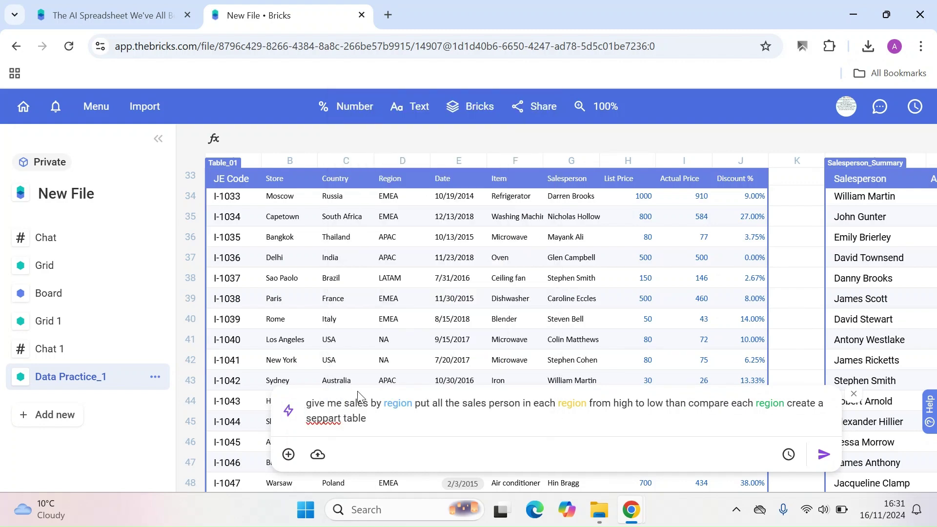
key(BackSpace)
key(BackSpace)
key(BackSpace)
key(BackSpace)
text(art)
key(BackSpace)
key(BackSpace)
key(BackSpace)
text(erated )
text(with t)
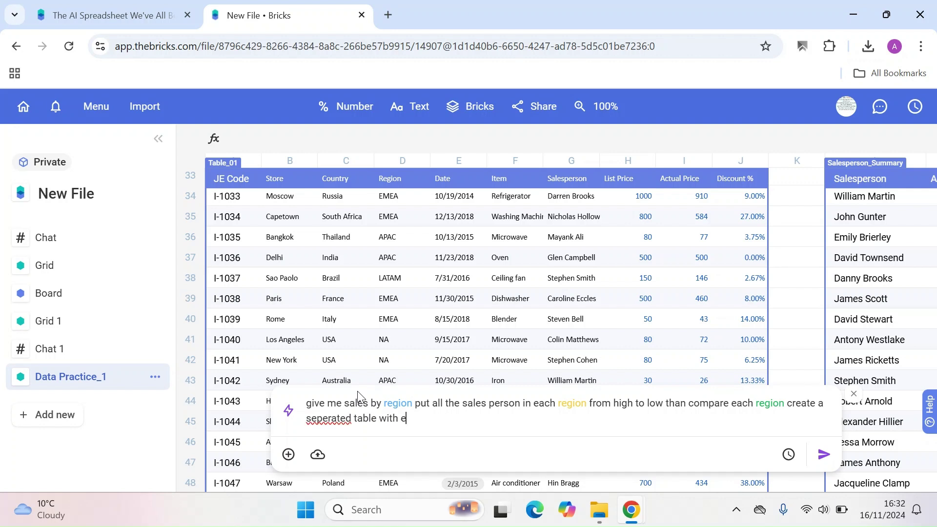
text(ach rea)
- Add a breakdown from top region to lowest plus a visual graph, correcting 'seperated' to 'separate'
key(BackSpace)
key(BackSpace)
key(BackSpace)
key(BackSpace)
text(a break down o)
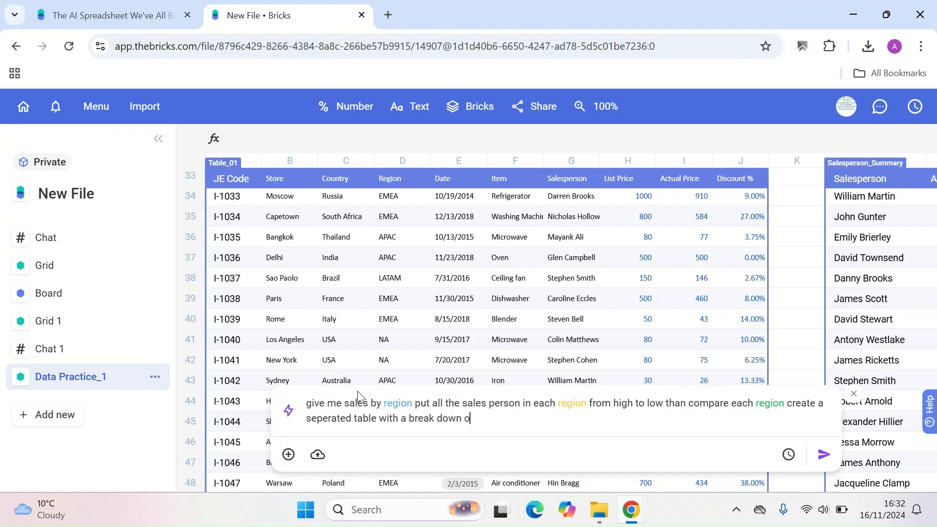
text(n)
text( of the top reag)
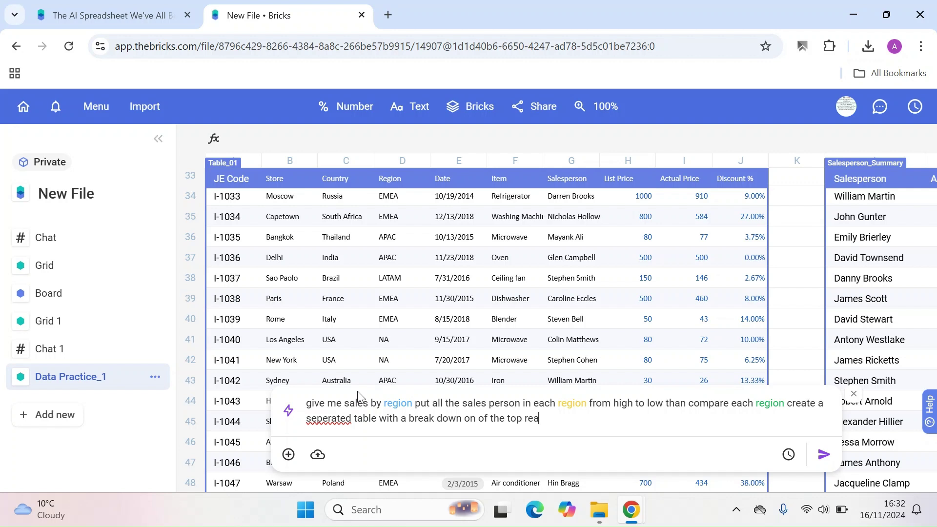
key(BackSpace)
key(BackSpace)
text(gion to the lowest w)
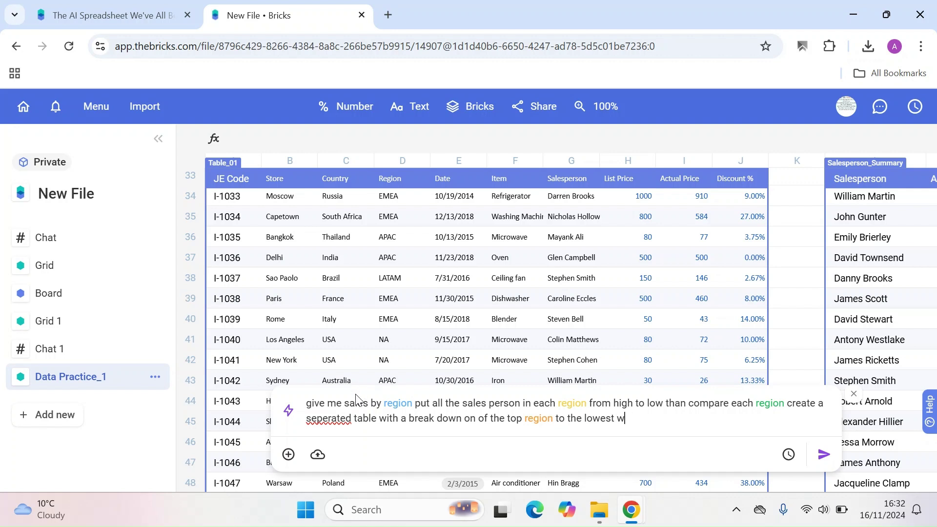
text(oce that is done plea)
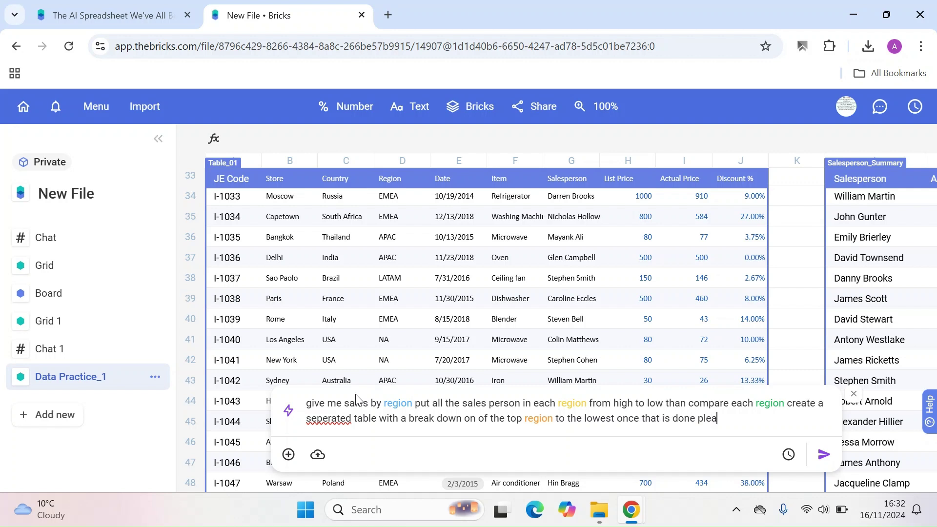
text(se a visual )
text(graph.)
right_click(329, 419)
click(424, 135)
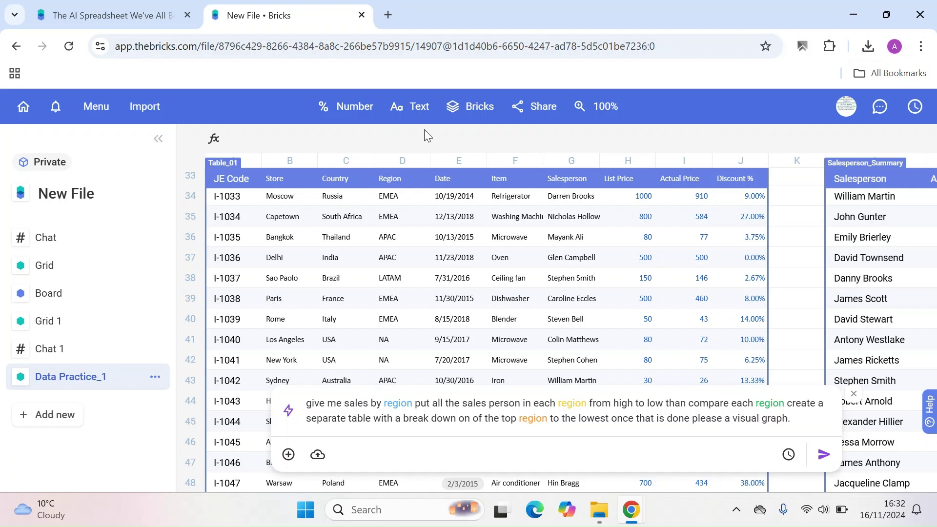
- Send the chart request and accept the AI plan, producing bars for EMEA 305.71K, APAC, NA, LATAM
key(Return)
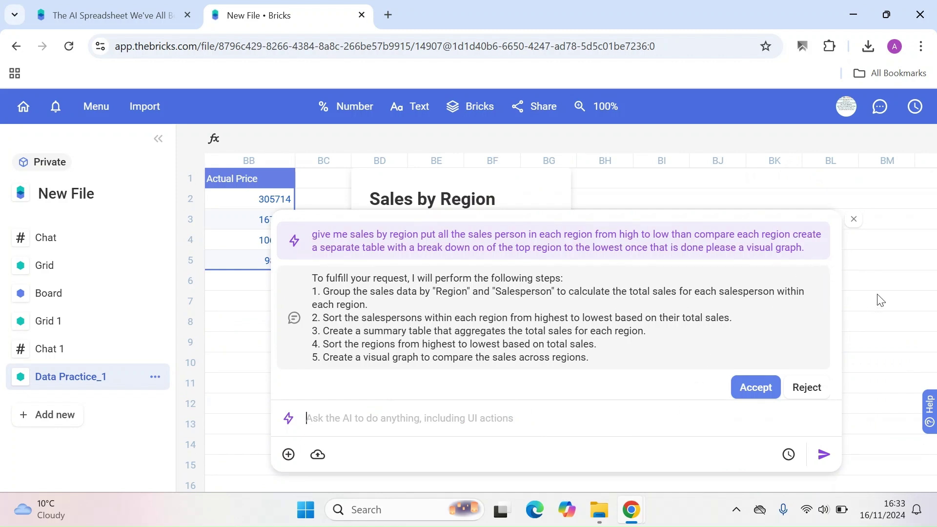
scroll(874, 300, down, 3)
scroll(866, 304, up, 2)
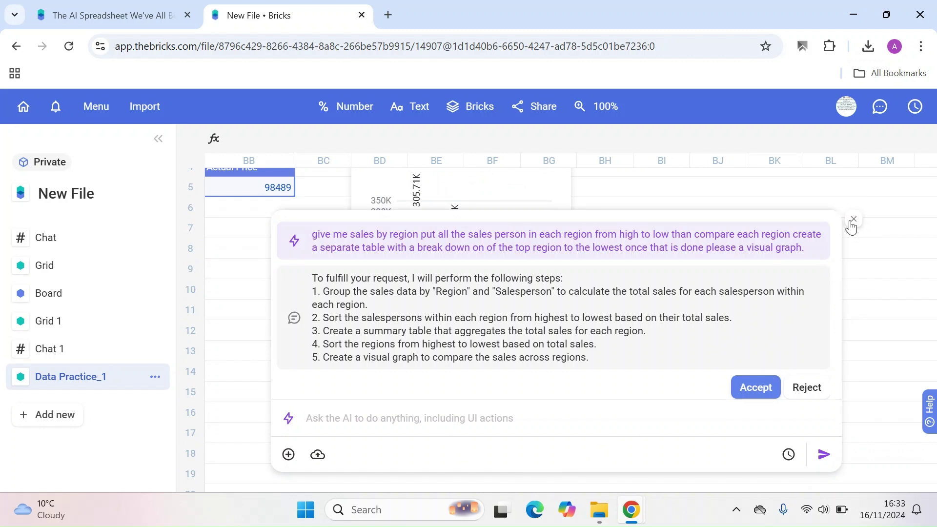
click(756, 387)
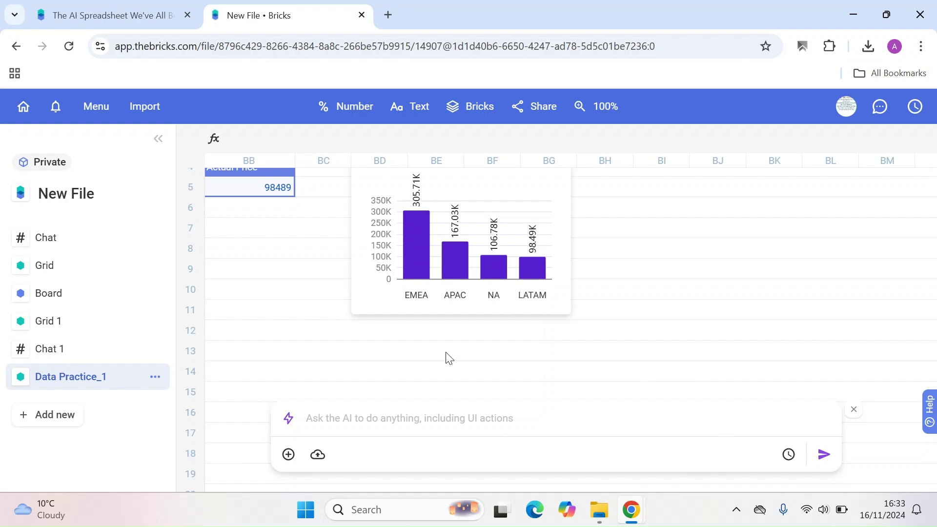
drag(445, 356, 721, 387)
click(667, 375)
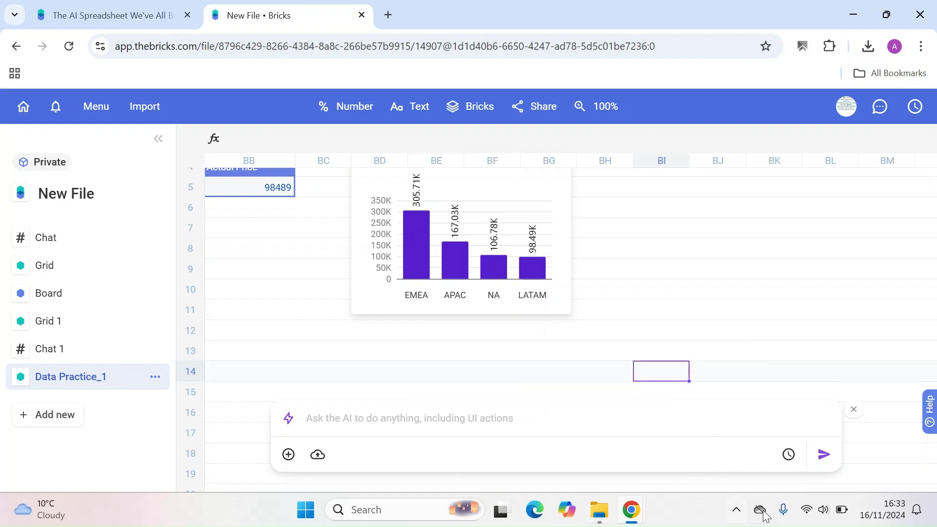
drag(832, 488, 804, 467)
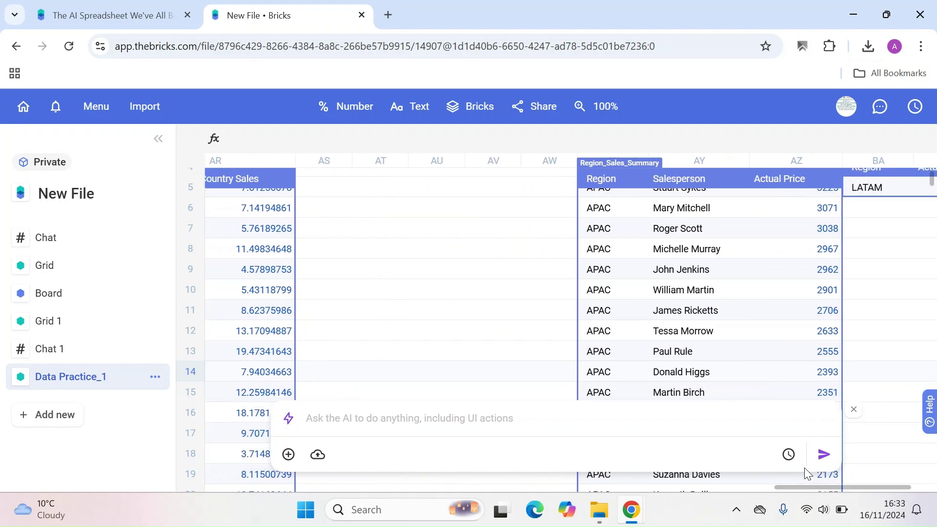
scroll(769, 307, up, 2)
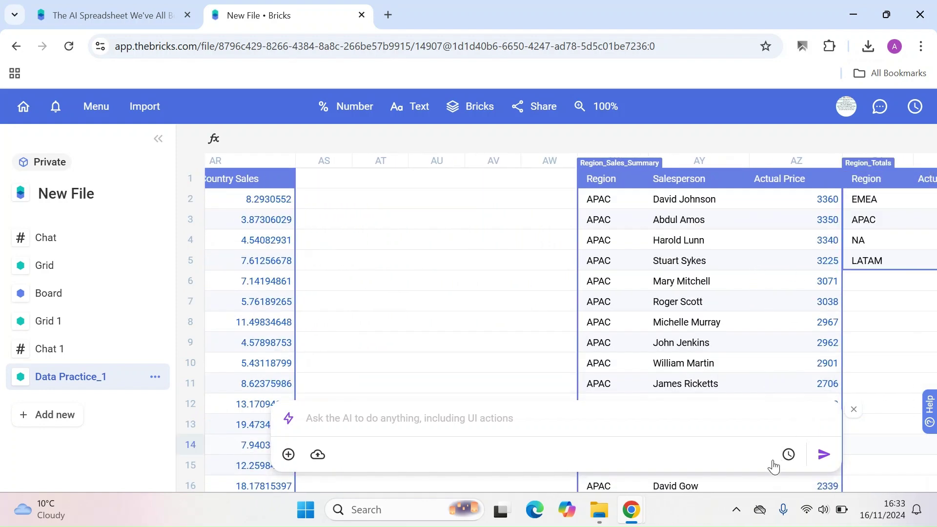
drag(821, 489, 769, 487)
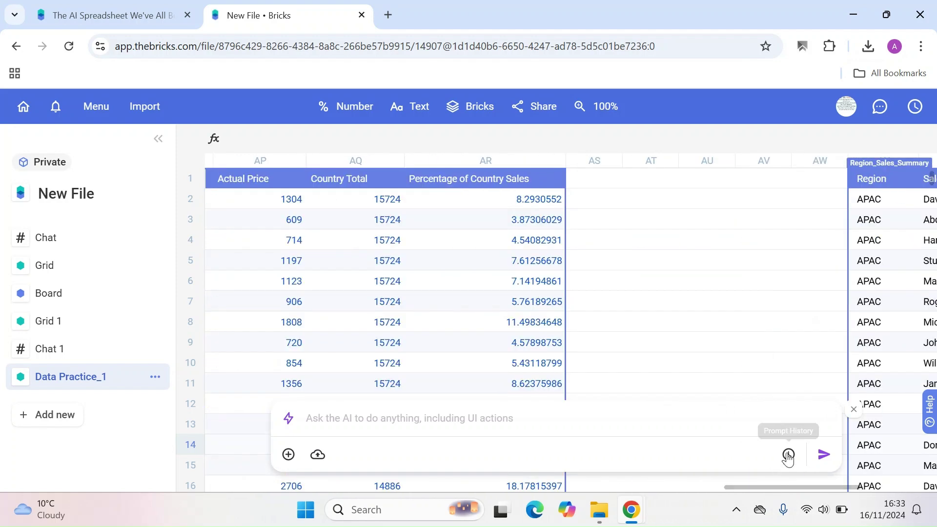
key(Left)
key(Left)
key(Left)
key(Left)
key(Left)
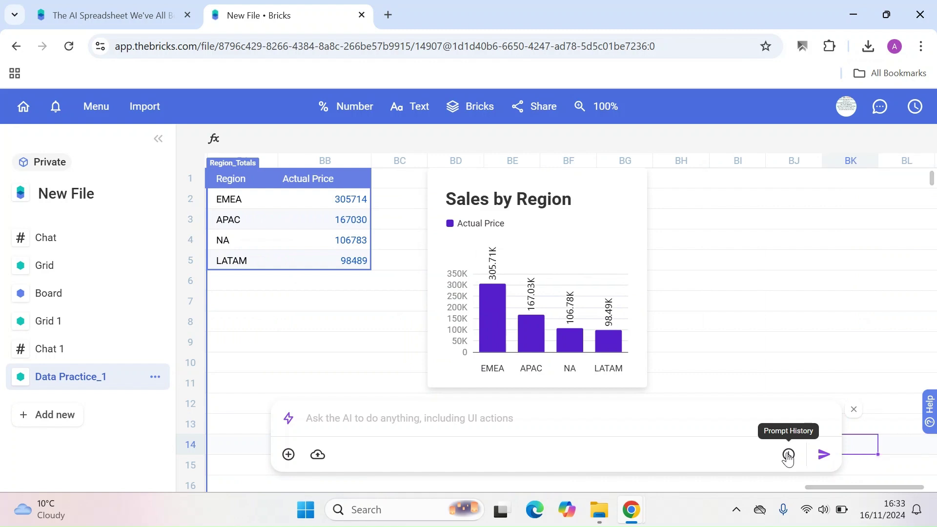
key(Left)
key(Left)
key(Left)
key(Left)
key(Left)
key(Left)
key(Left)
key(Left)
key(Left)
key(Left)
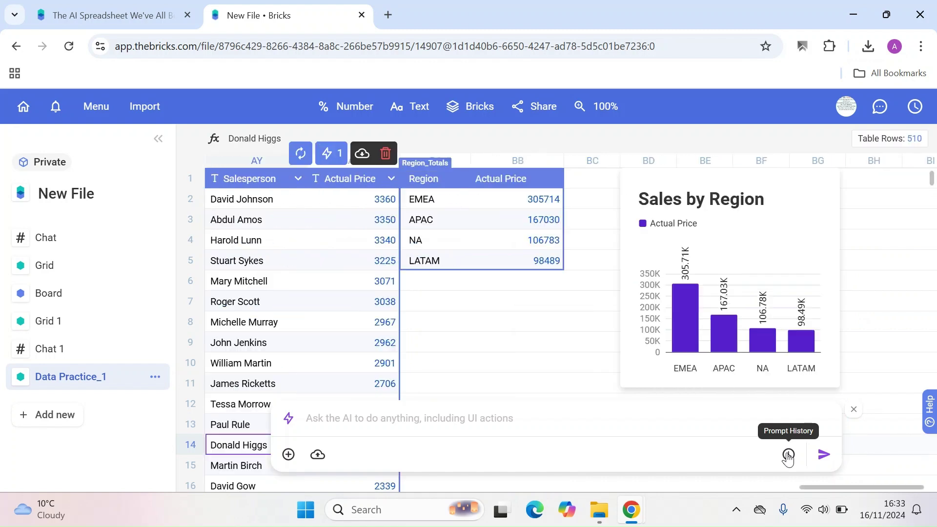
key(Left)
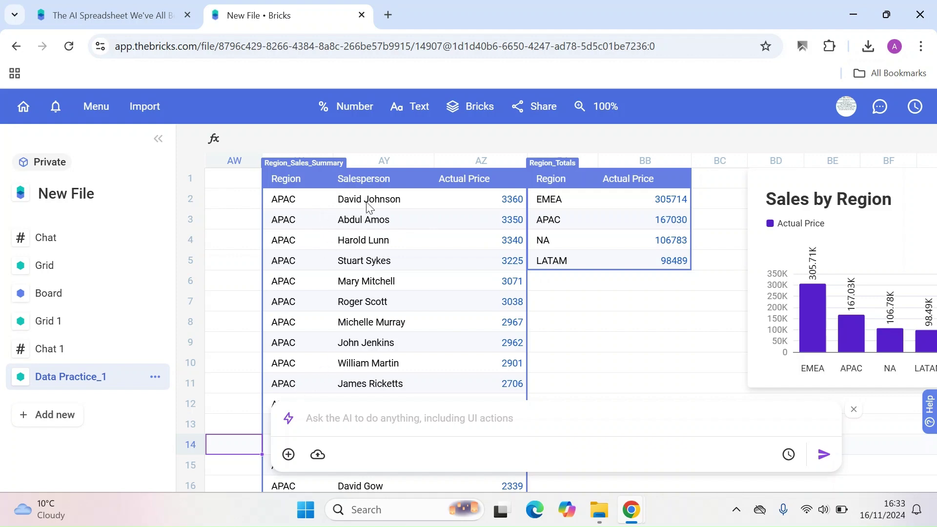
scroll(377, 253, down, 9)
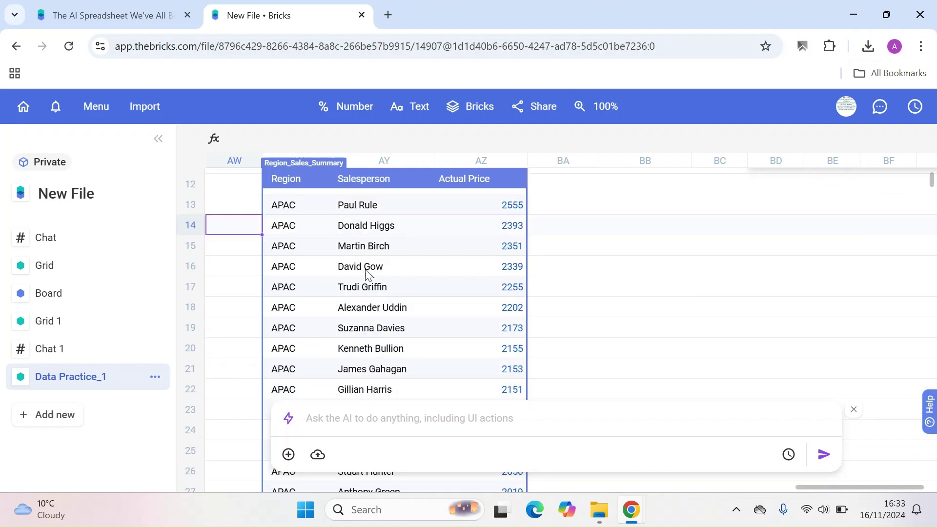
scroll(512, 298, down, 12)
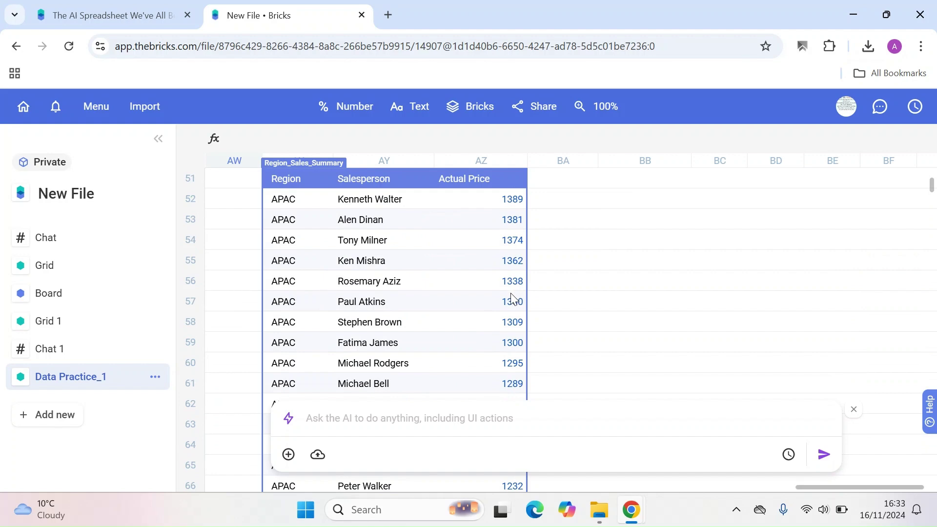
scroll(518, 318, up, 20)
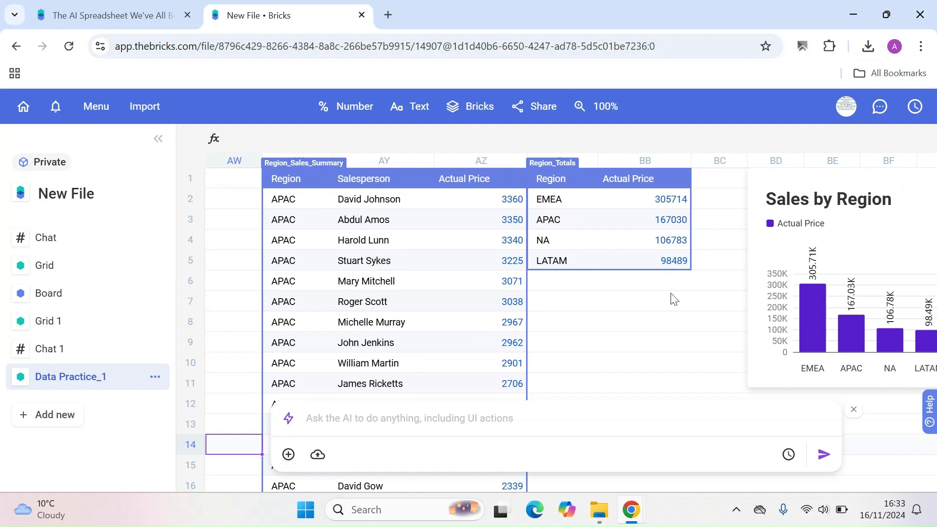
key(Right)
key(Right)
key(Right)
key(Right)
key(Right)
key(Right)
key(Right)
key(Right)
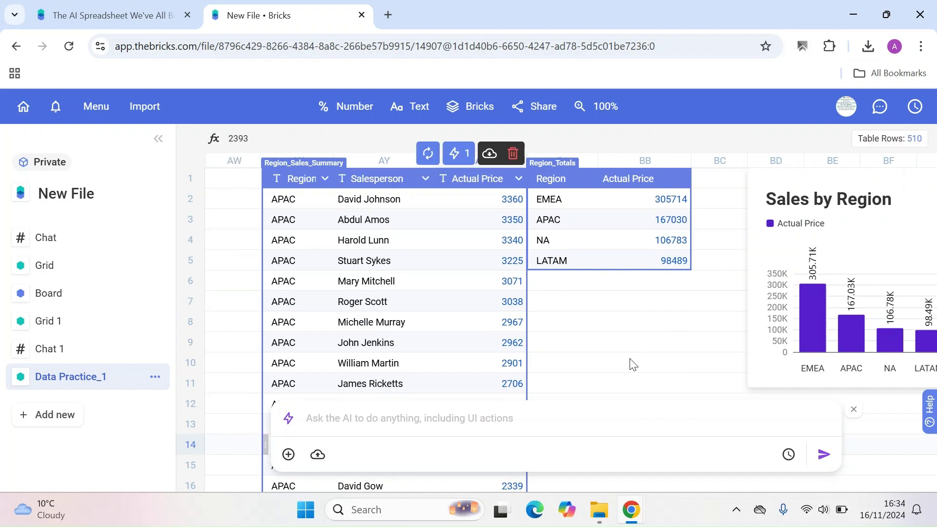
key(Right)
key(Right)
key(Right)
key(Right)
key(Right)
key(Right)
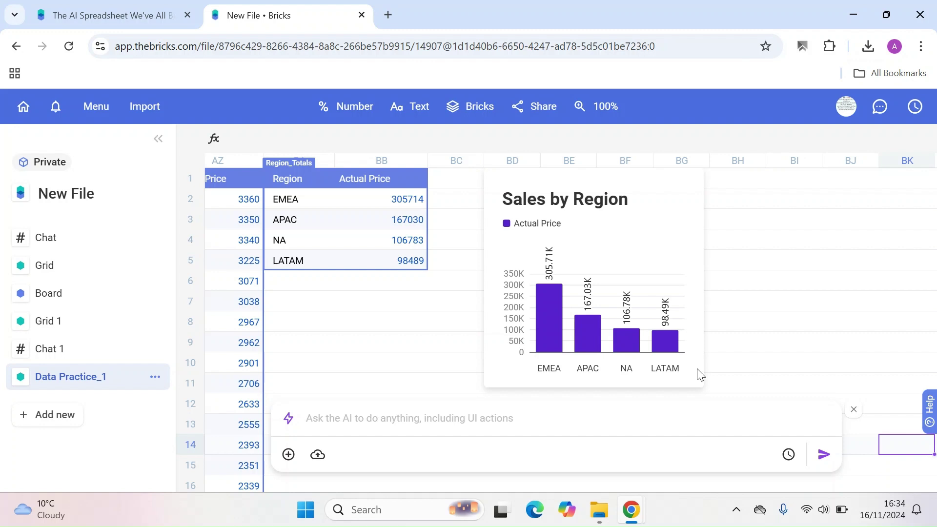
key(Left)
key(Left)
key(Left)
key(Left)
key(Left)
key(Left)
key(Left)
key(Left)
key(Left)
key(Left)
key(Left)
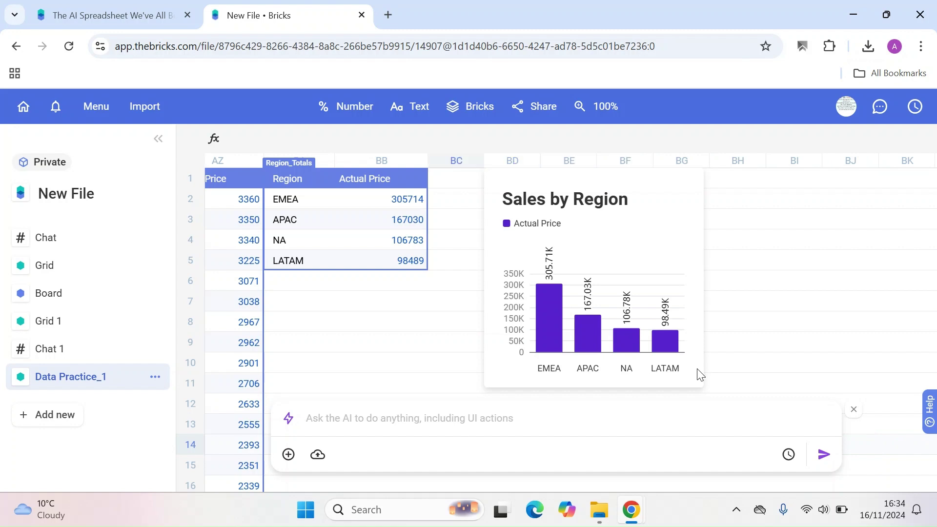
key(Left)
key(Left)
key(Left)
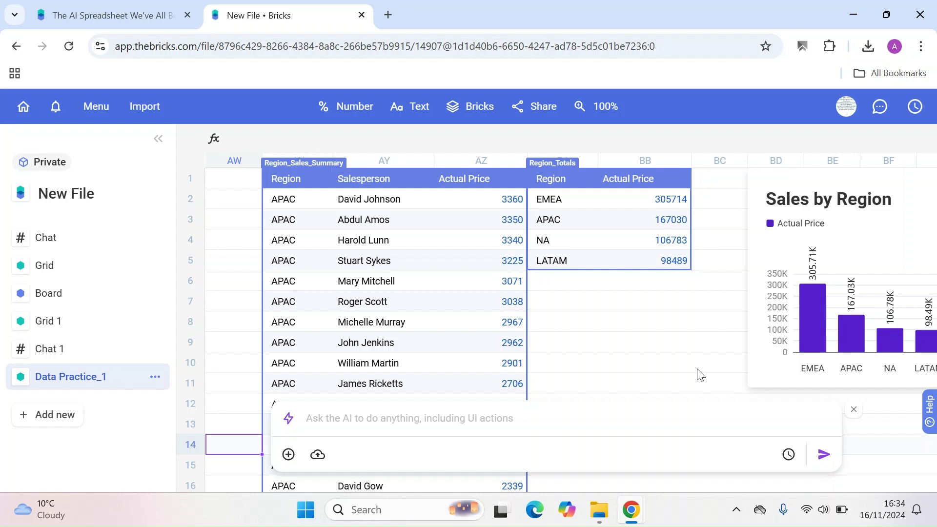
key(Right)
key(Right)
key(Right)
key(Right)
key(Right)
key(Right)
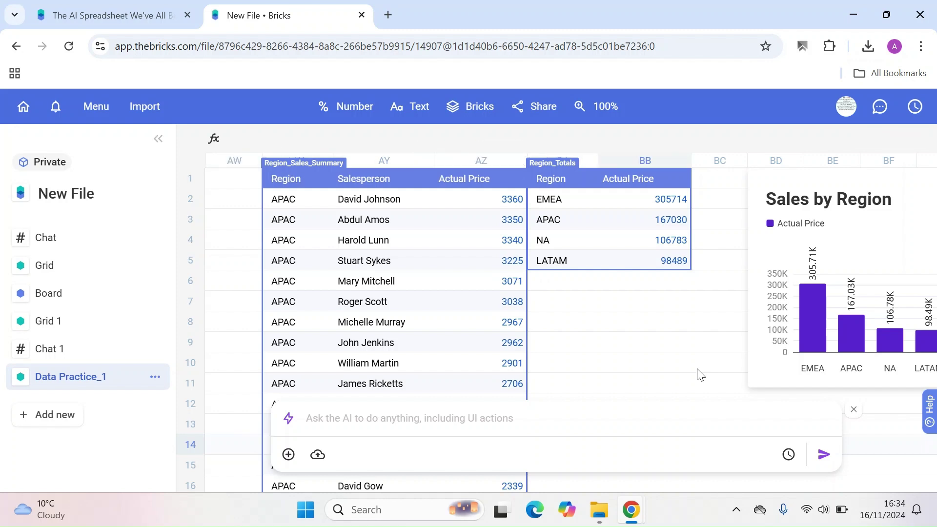
key(Right)
key(Right)
key(Right)
key(Right)
key(Right)
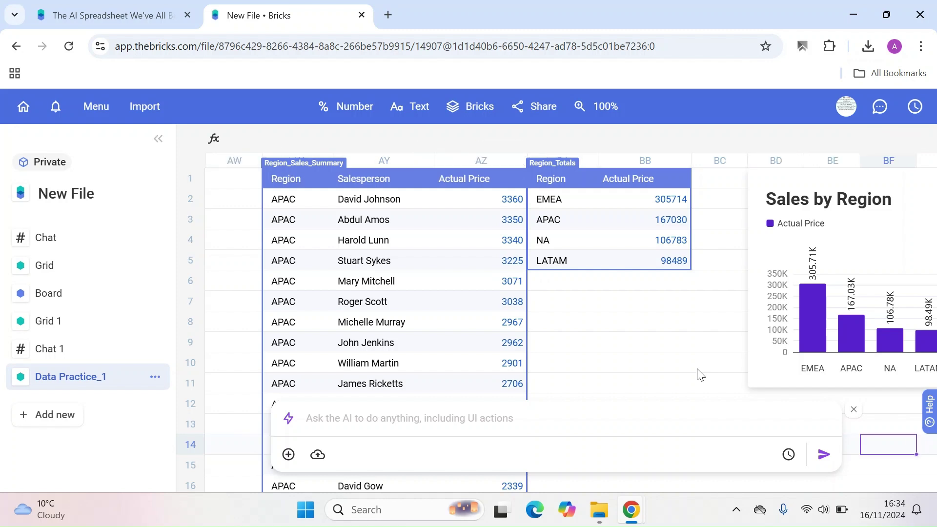
key(Right)
key(Right)
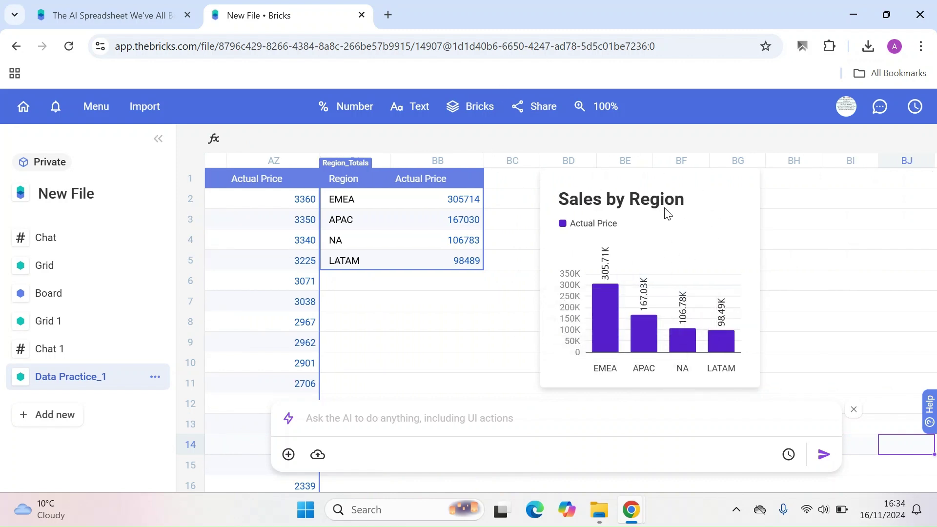
click(144, 109)
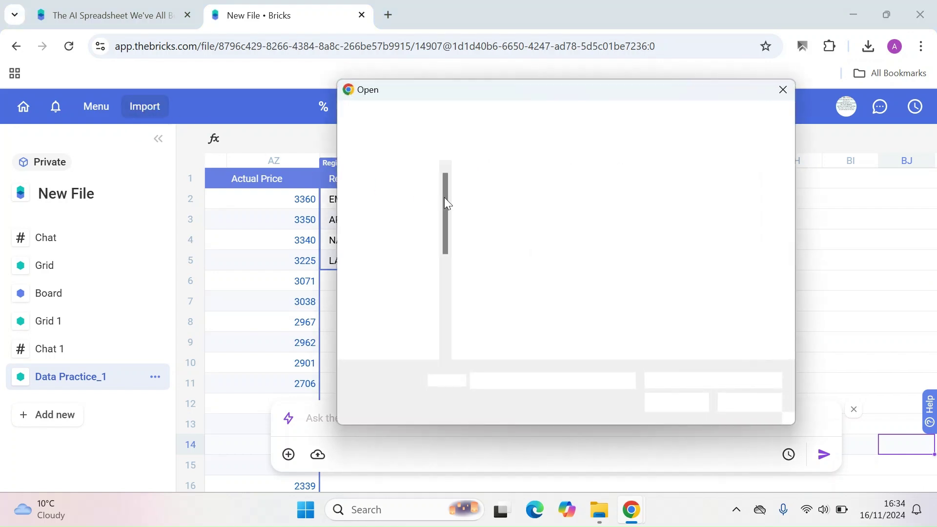
click(752, 405)
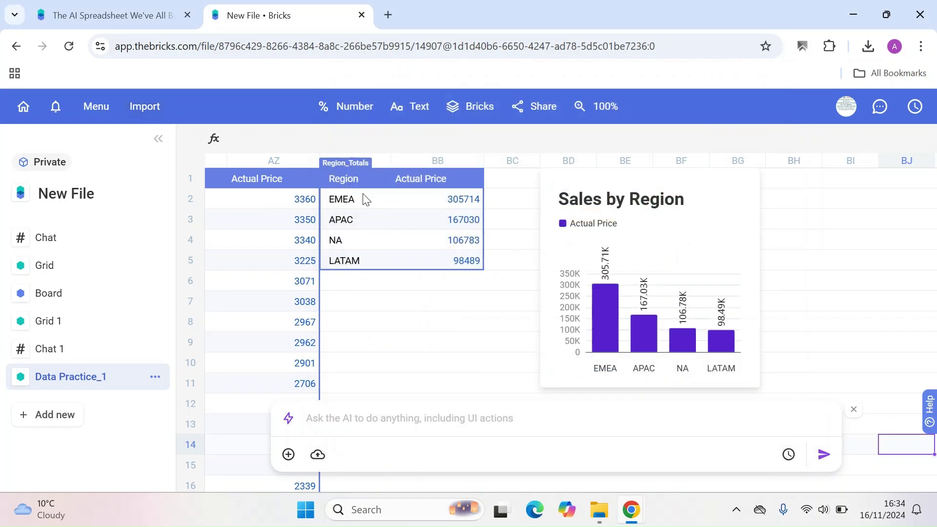
click(531, 112)
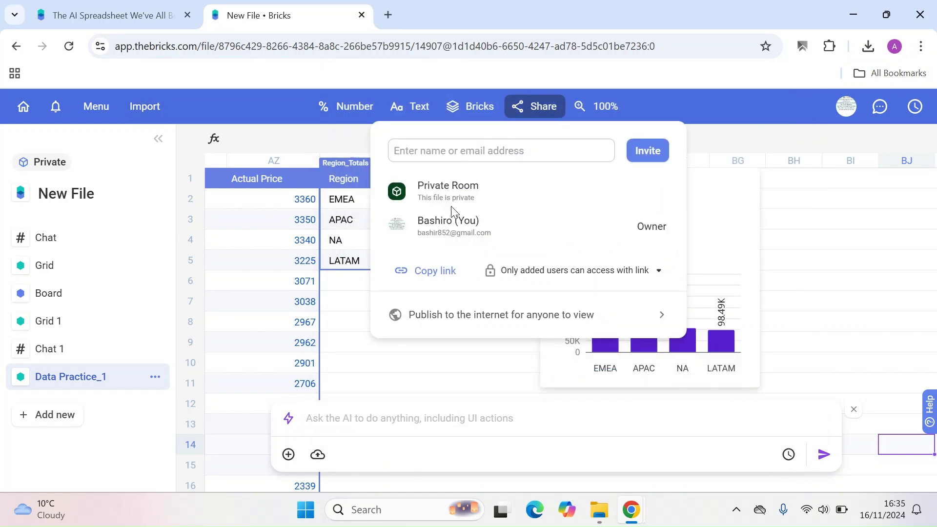
click(799, 217)
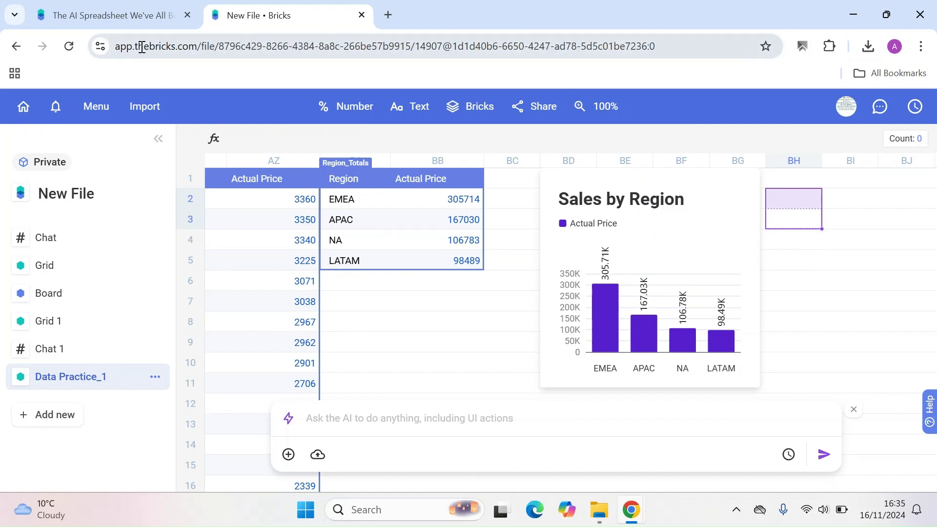
click(158, 22)
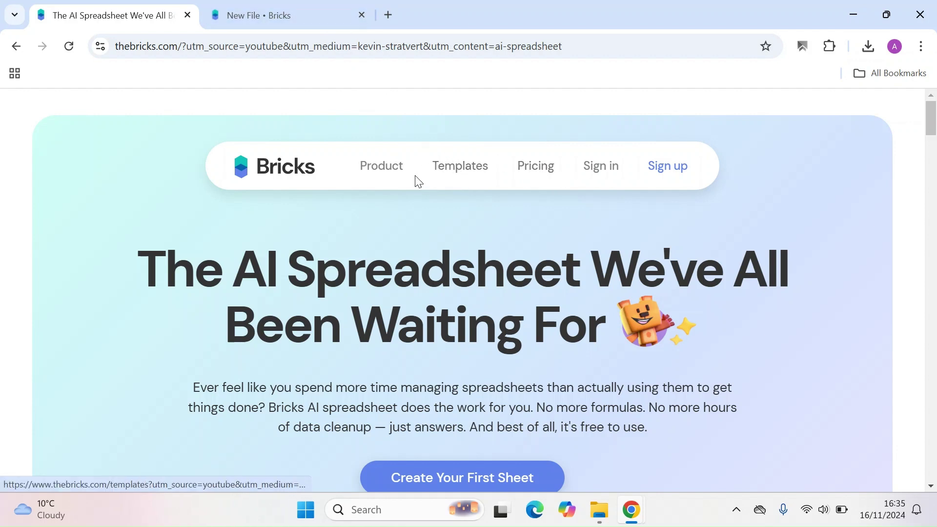
click(316, 18)
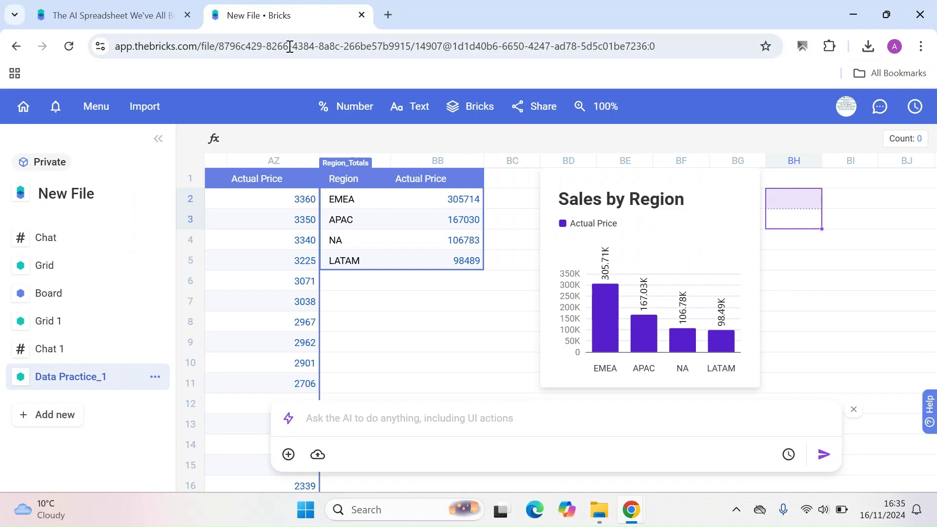